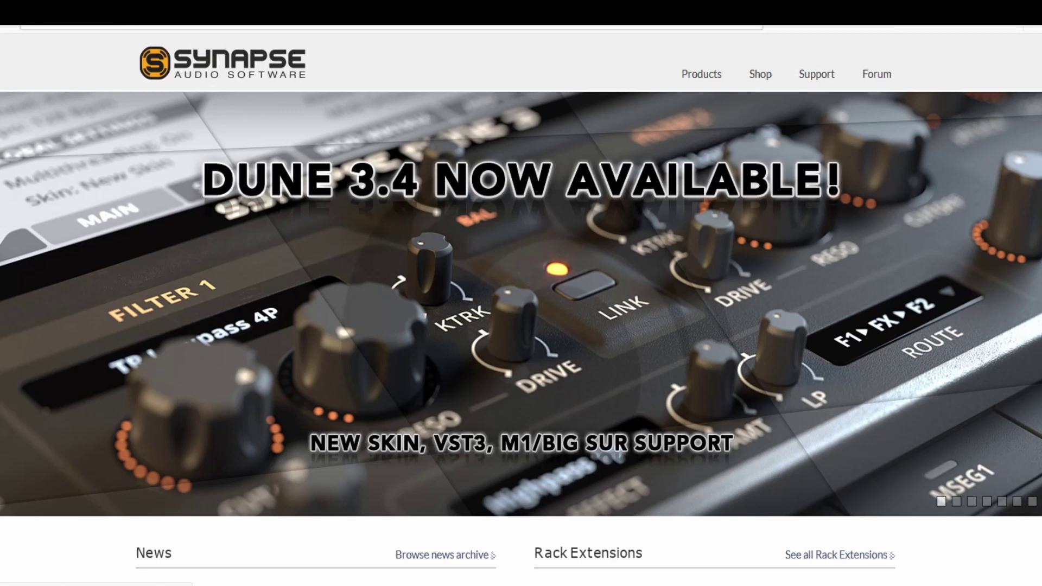
Step: Open the 'DUNE 3.4 Now Available' news article from the homepage banner and skim it
left_click(851, 345)
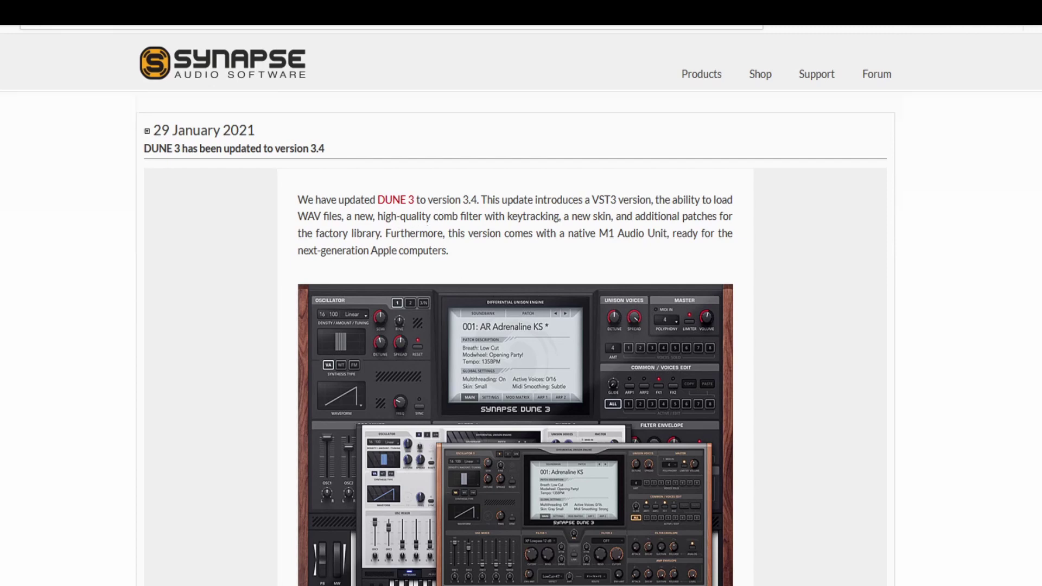
scroll(571, 482, "down", 3)
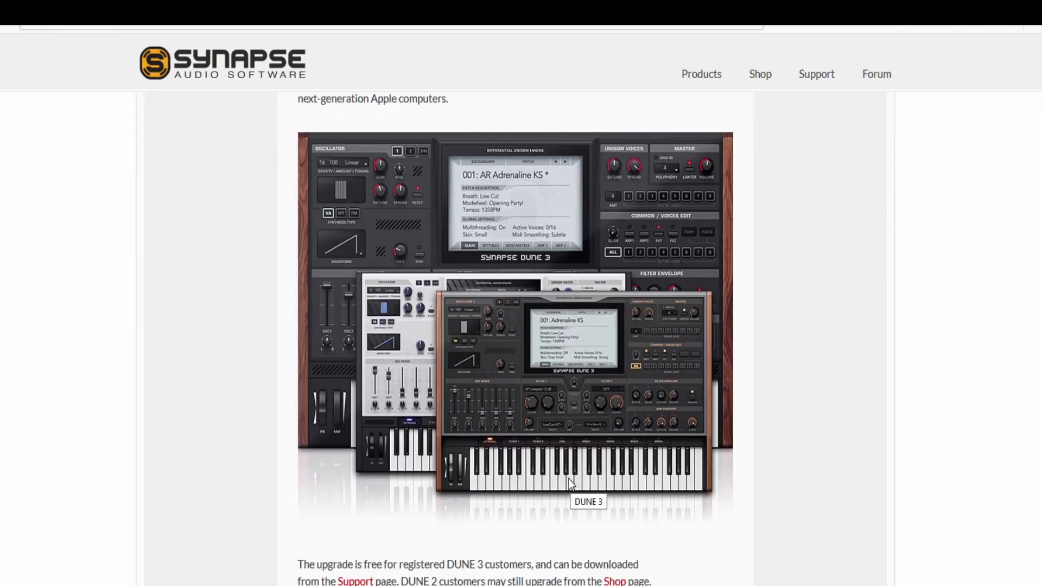
scroll(187, 354, "up", 4)
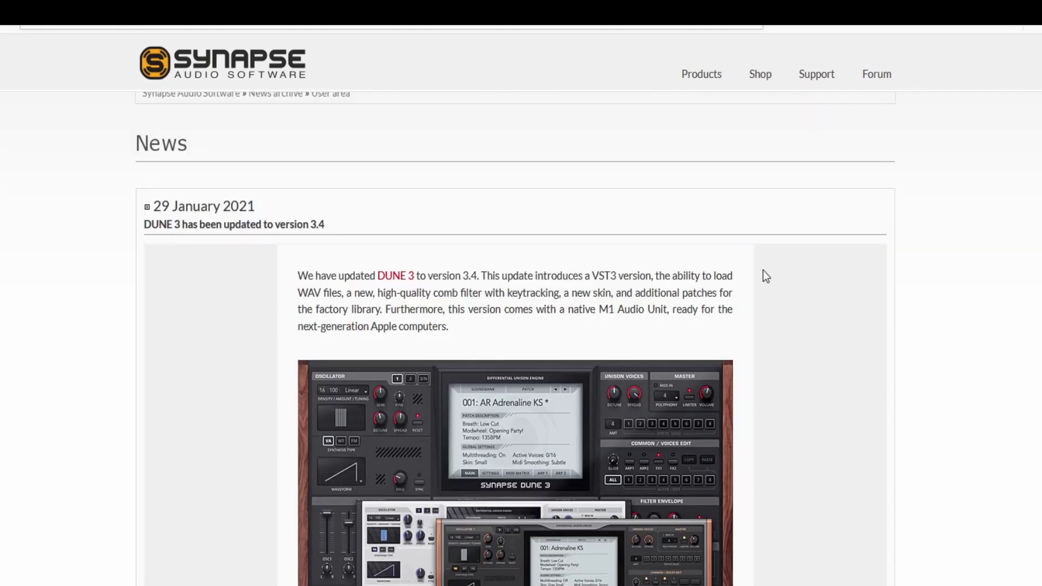
Step: Go through Support to the user downloads area and list the DUNE 3 VST/AU/AAX files
left_click(829, 78)
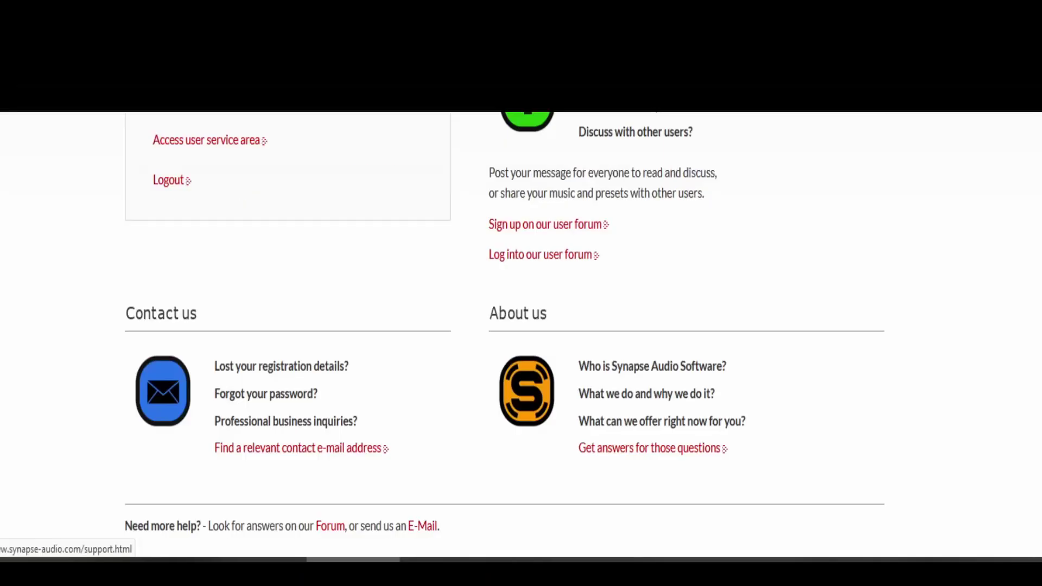
left_click(209, 142)
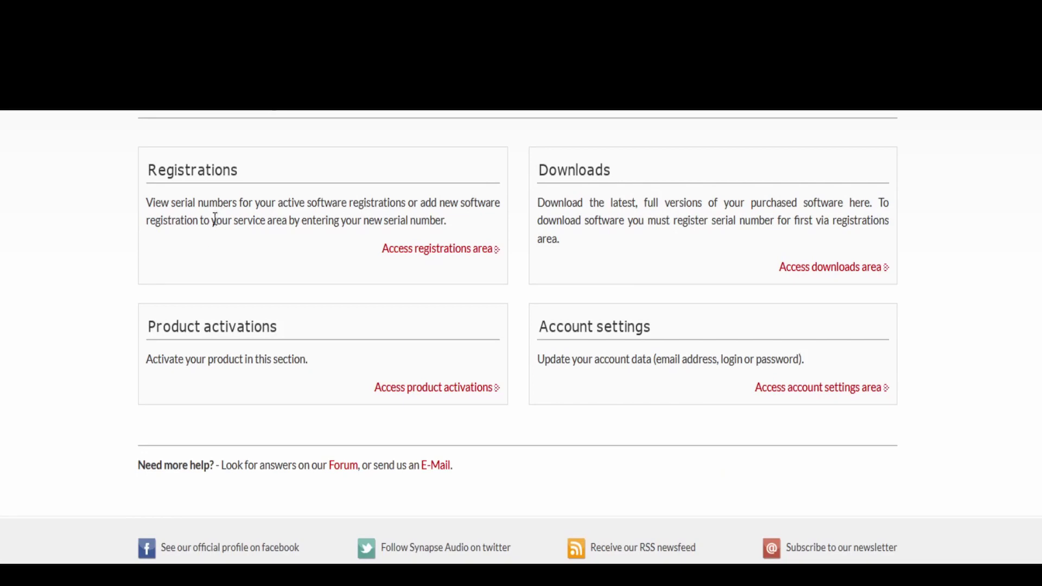
left_click(863, 269)
left_click(856, 211)
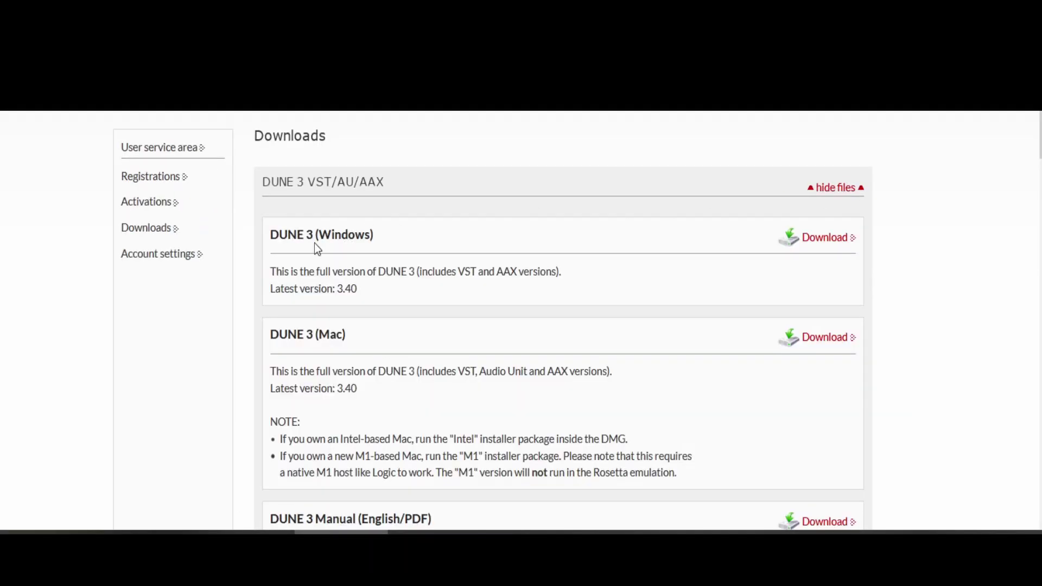
scroll(391, 365, "down", 4)
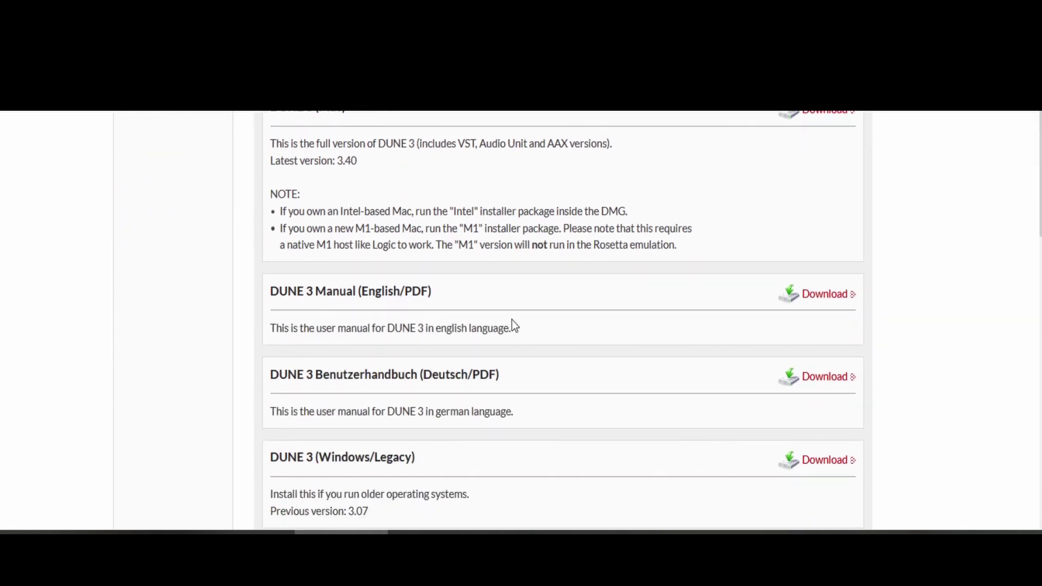
scroll(621, 330, "down", 1)
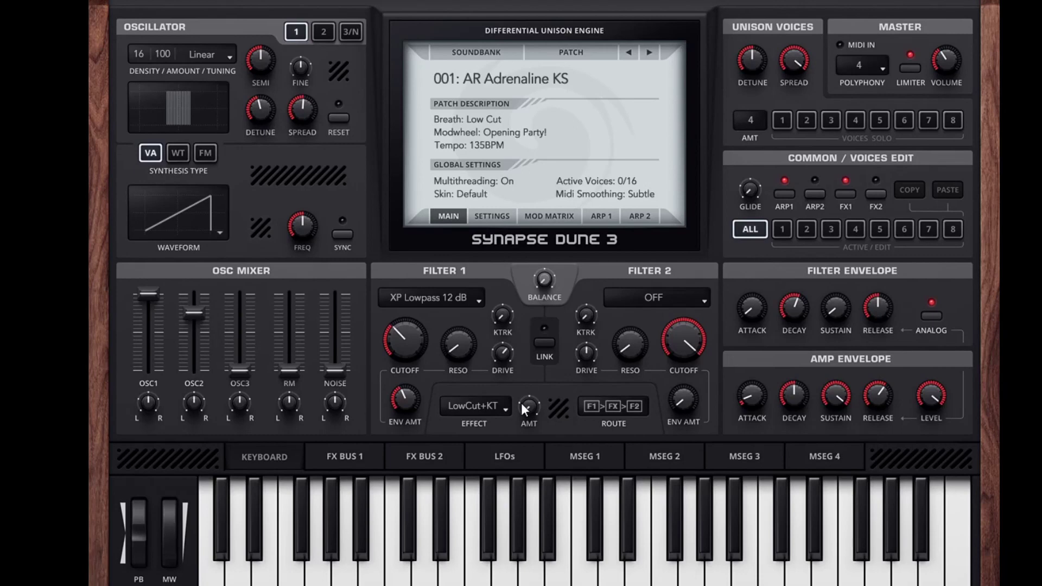
Step: Apply the Gray Default skin and reset the synth to an initialized patch
left_click(456, 196)
mouse_move(468, 244)
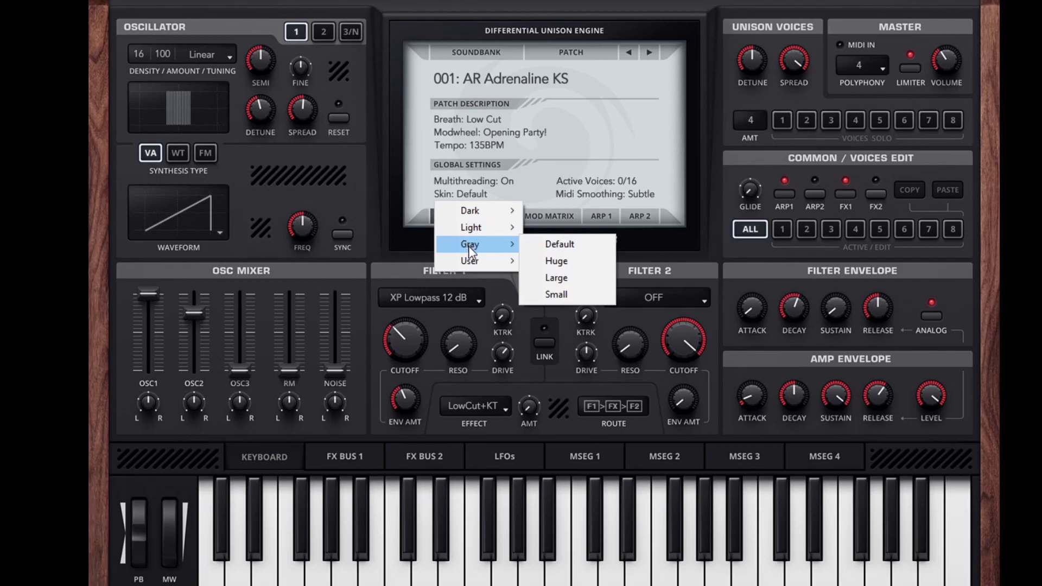
left_click(549, 248)
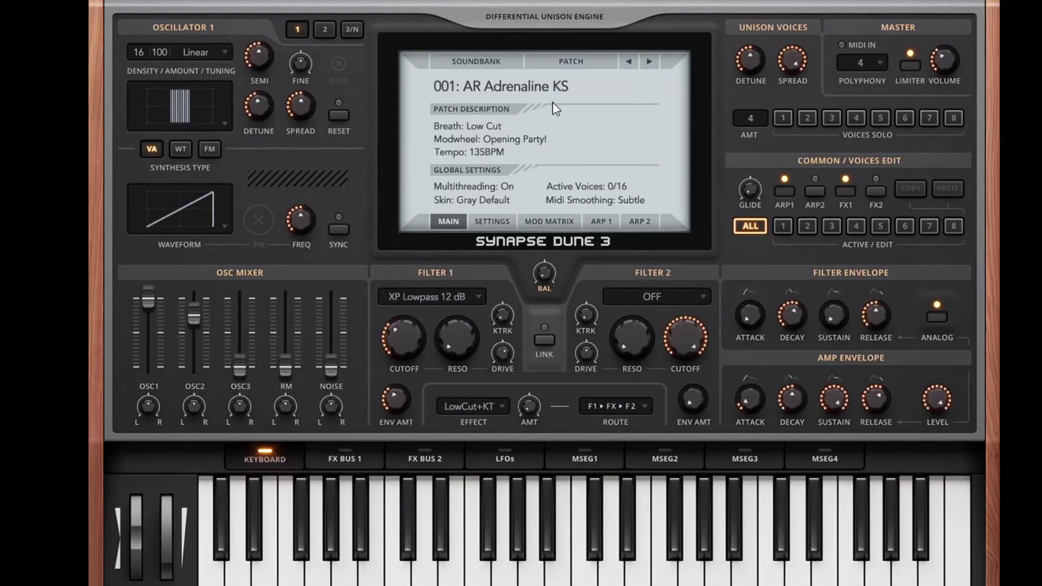
left_click(559, 61)
left_click(575, 208)
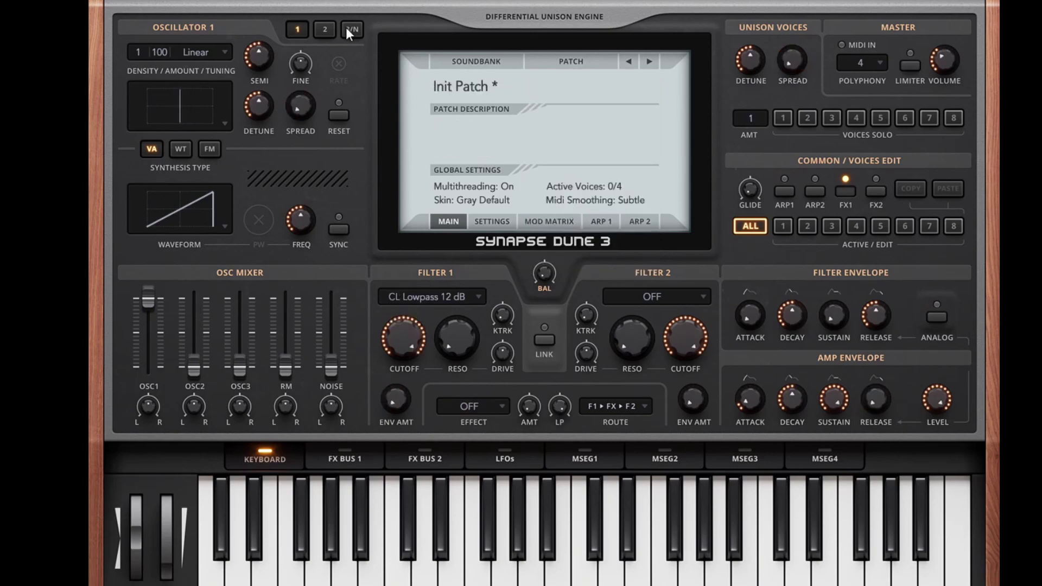
Step: In the mixer, raise oscillator 3 to full level and pull oscillator 1 down
left_click(350, 29)
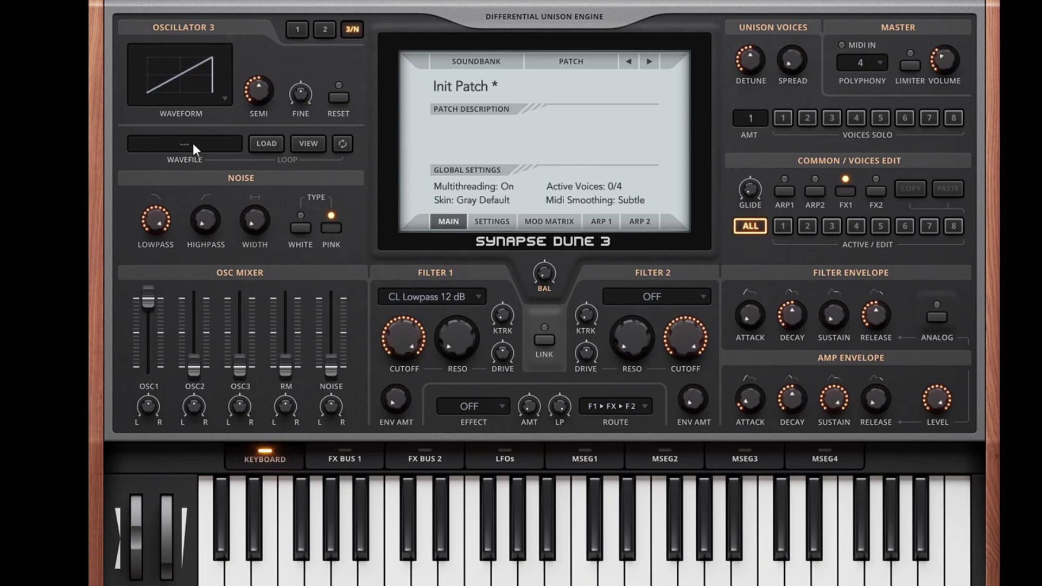
left_click_drag(241, 372, 244, 263)
left_click_drag(152, 294, 151, 391)
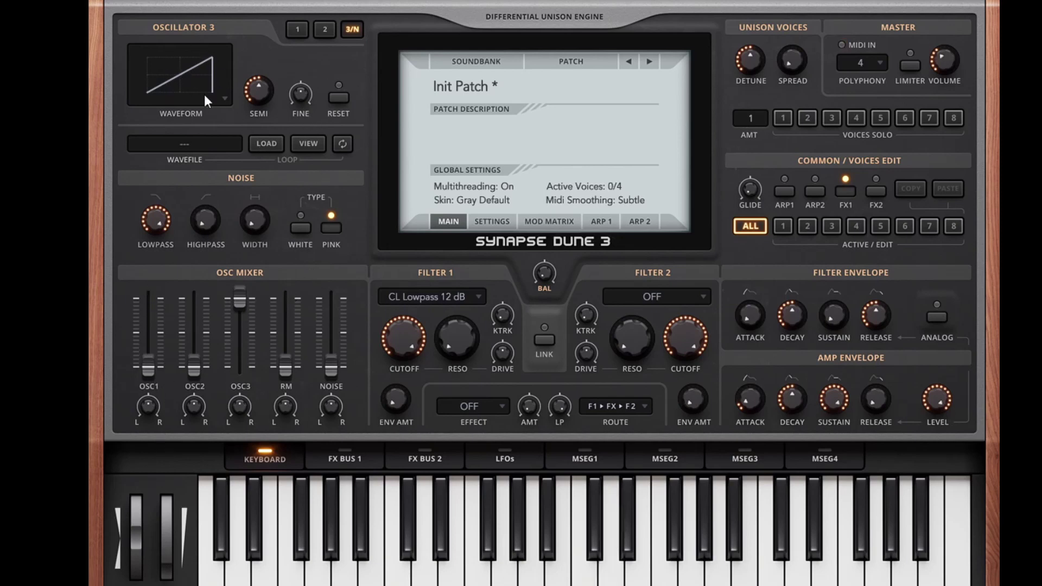
Step: Load 'ease intro music test.wav' into oscillator 3 and open its waveform editor
left_click(261, 143)
scroll(392, 221, "down", 5)
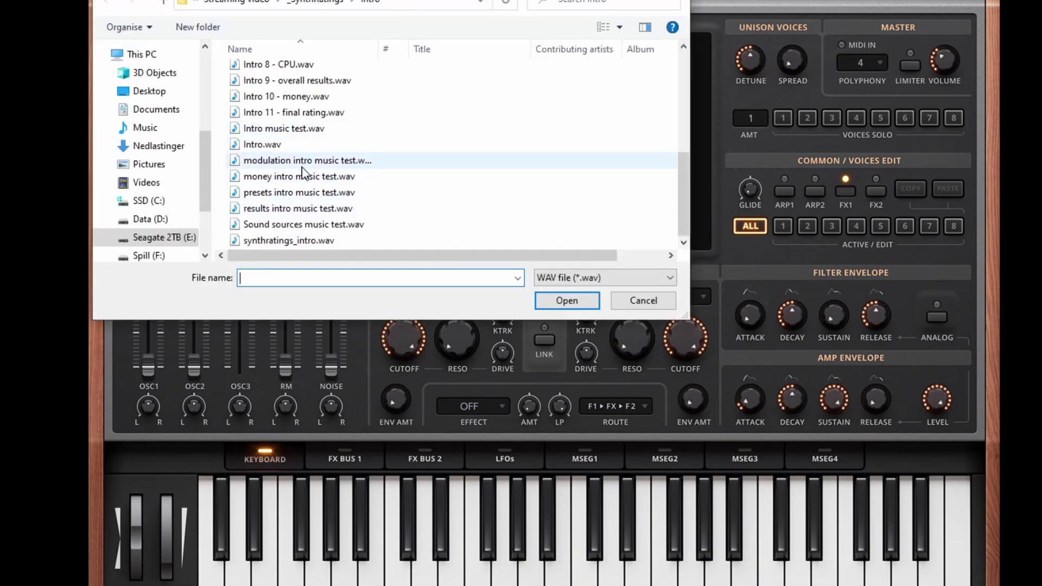
scroll(310, 217, "up", 5)
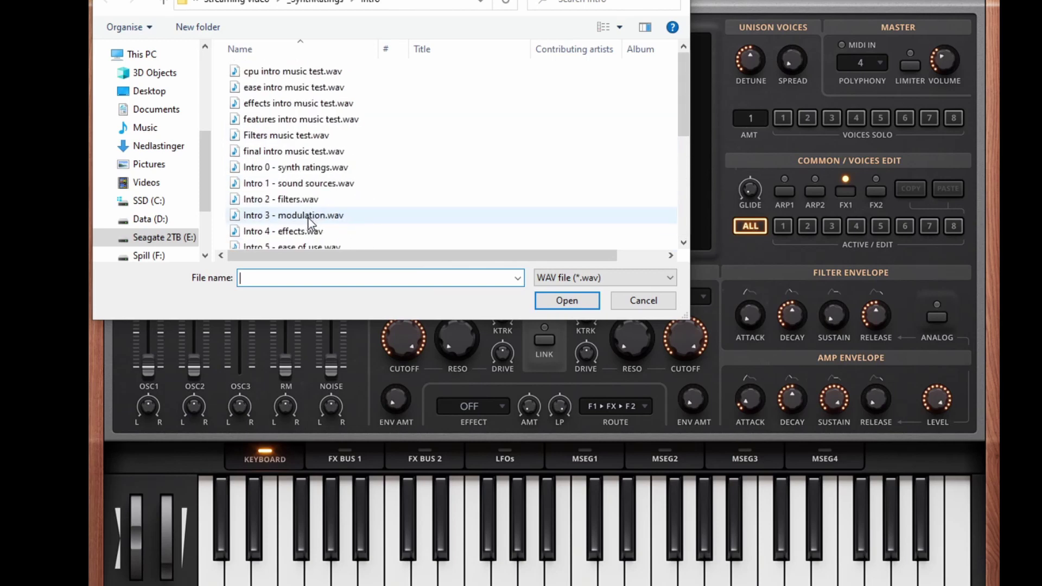
double_click(315, 92)
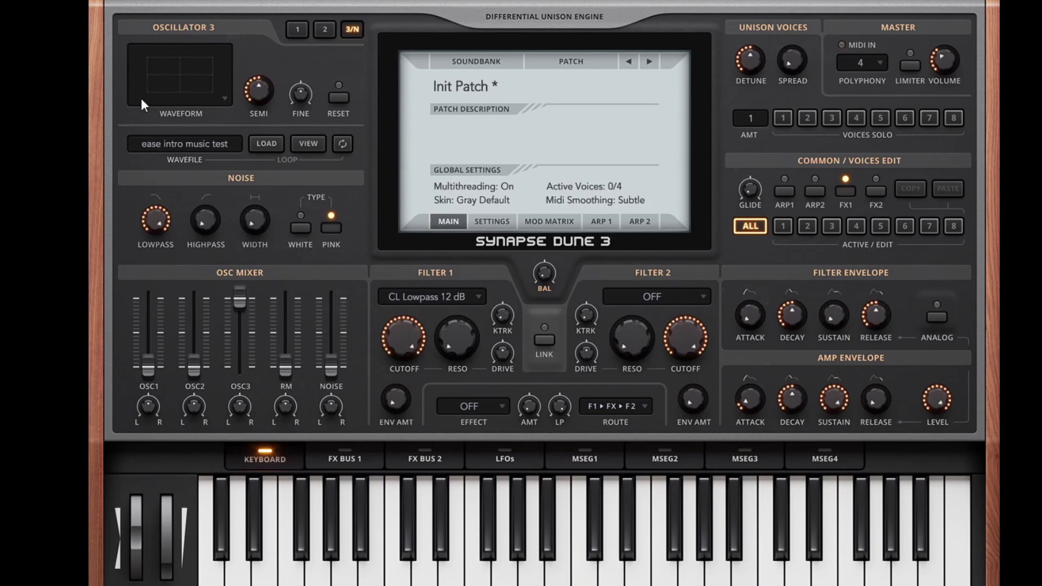
left_click(308, 143)
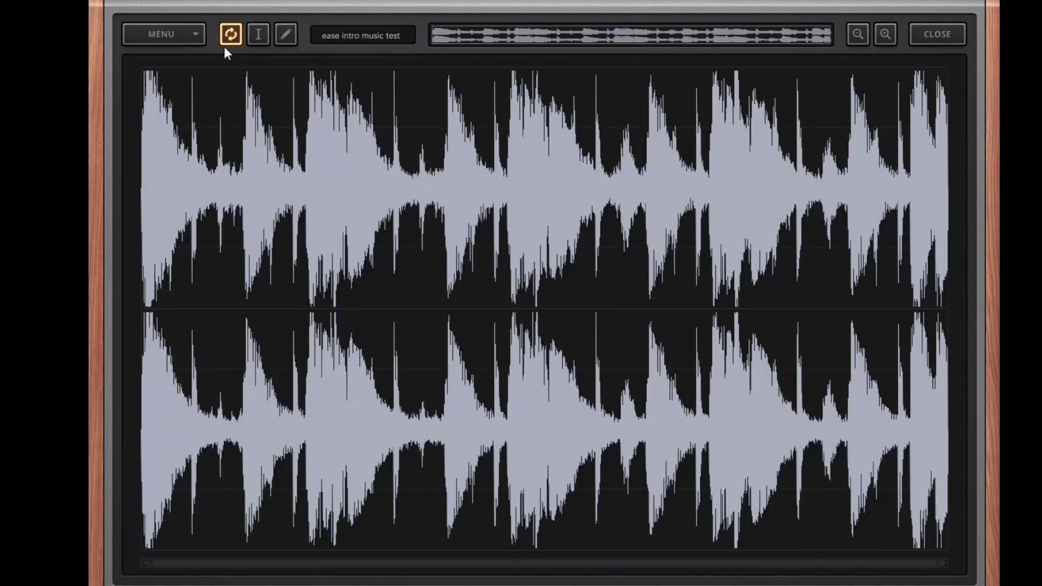
Step: Find a loop region, narrow it to 34456 samples near the sample start, and close the editor
left_click(193, 35)
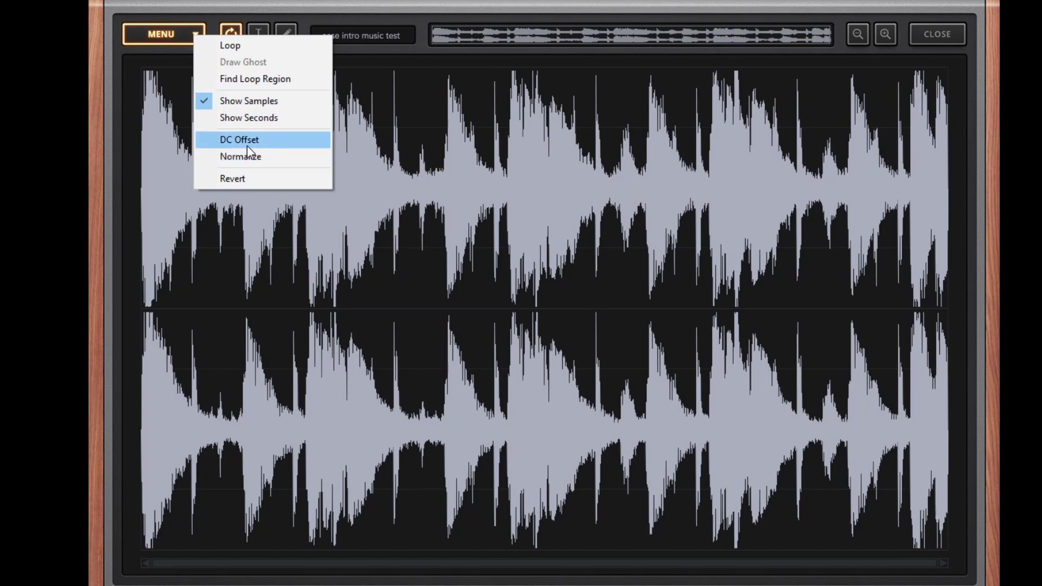
left_click(258, 83)
left_click_drag(501, 297, 192, 296)
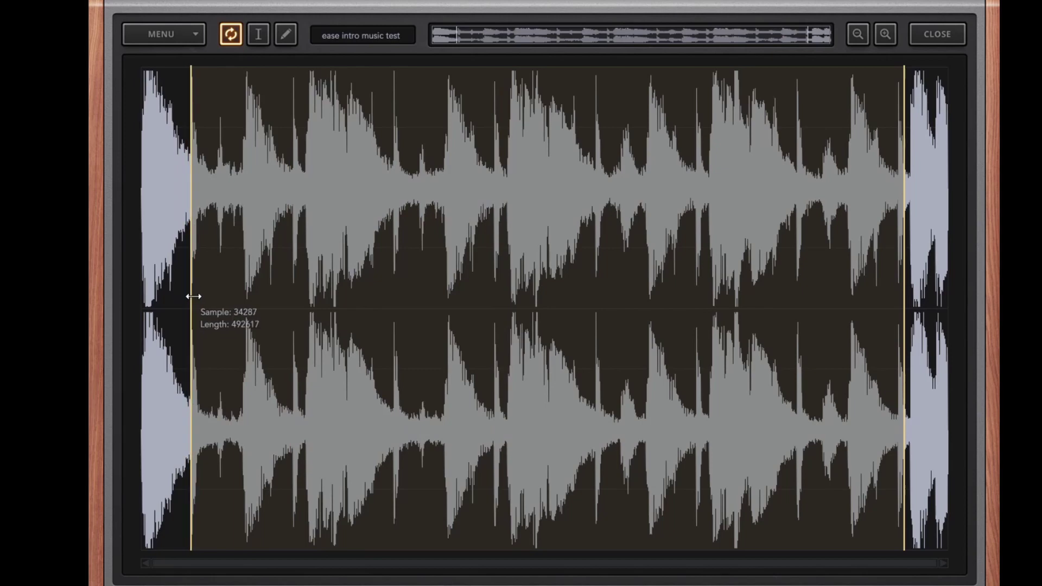
mouse_move(905, 288)
left_mouse_down()
mouse_move(224, 289)
mouse_move(238, 281)
left_mouse_up()
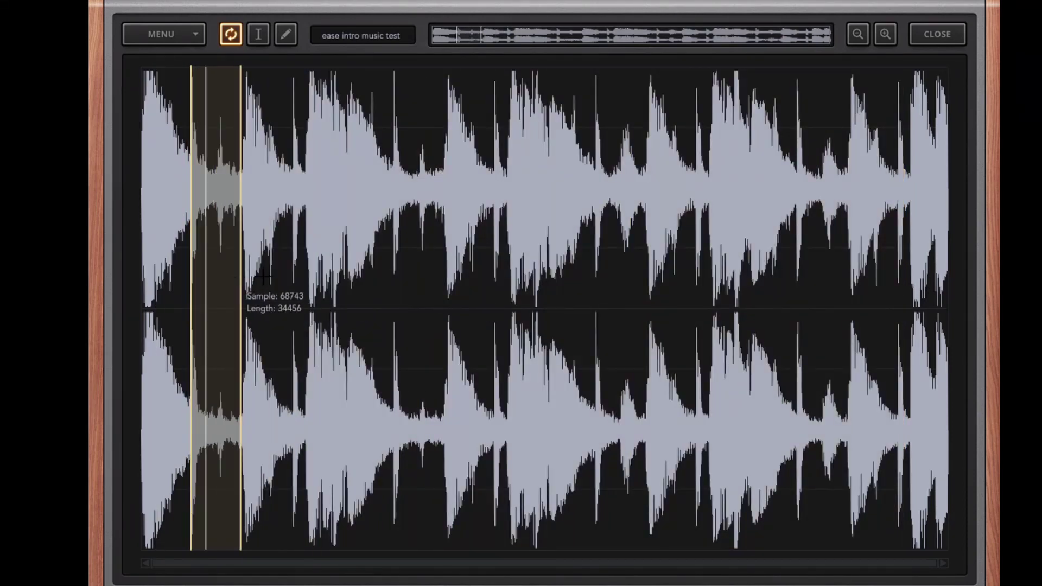
left_click(936, 34)
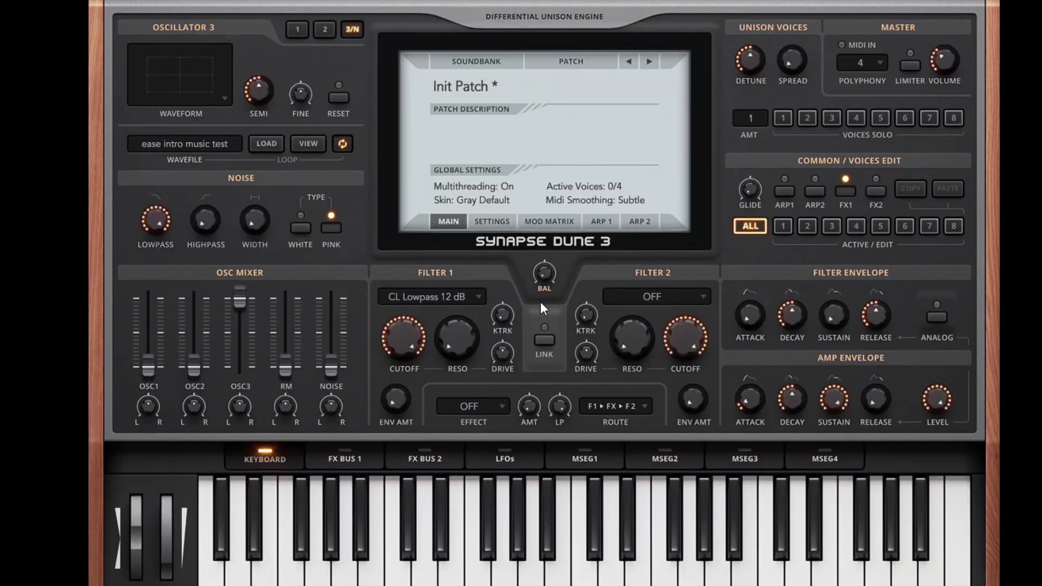
Step: Set mod matrix row 1's destination to Oscillator 3 > Osc 3 SamplePos
left_click(550, 221)
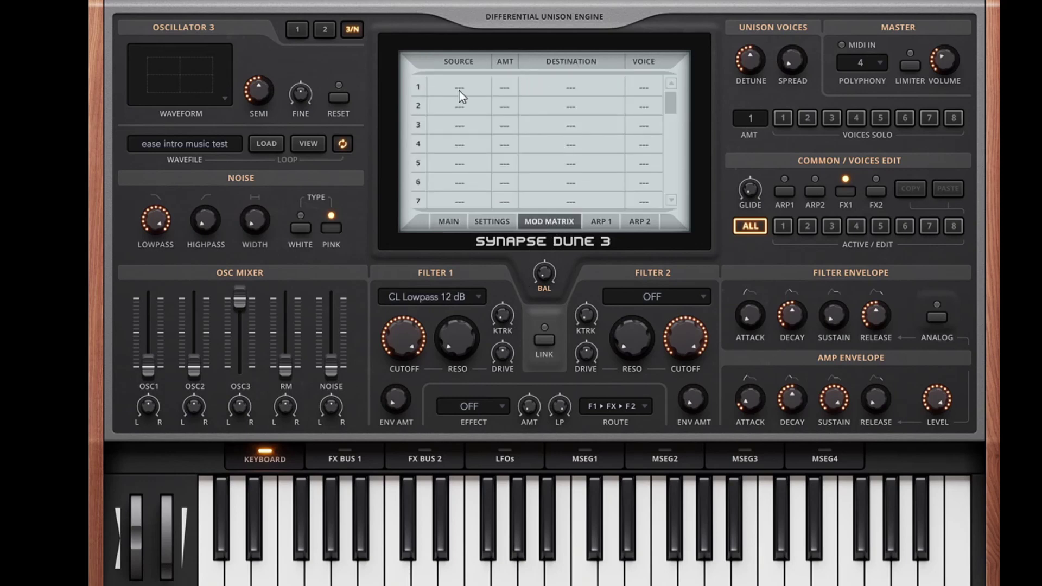
left_click(537, 83)
mouse_move(565, 179)
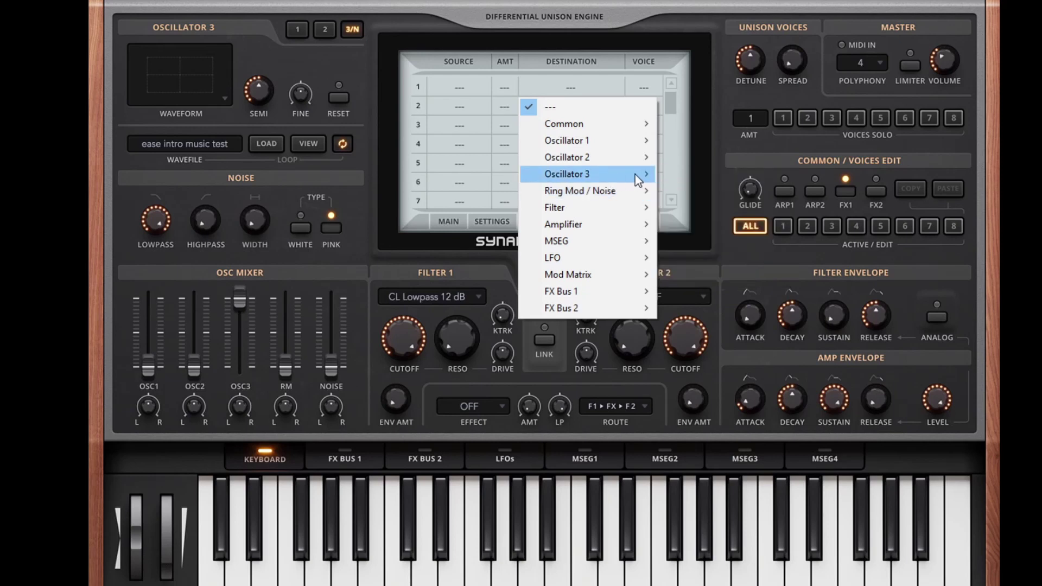
left_click(548, 12)
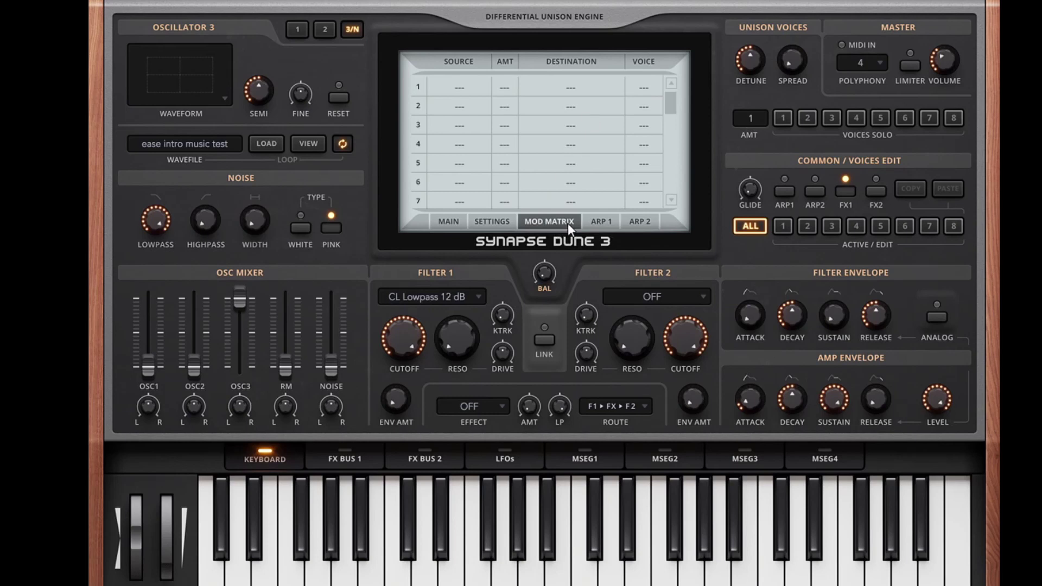
left_click(539, 88)
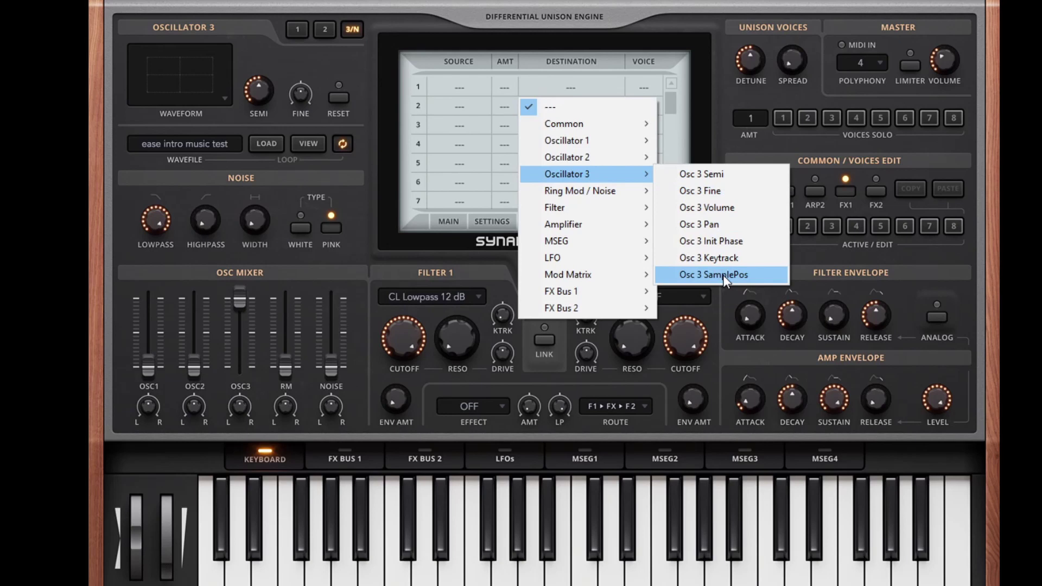
left_click(723, 275)
Step: Make LFO 1 row 1's source at amount +58 and adjust LFO 1's rate
left_click(453, 90)
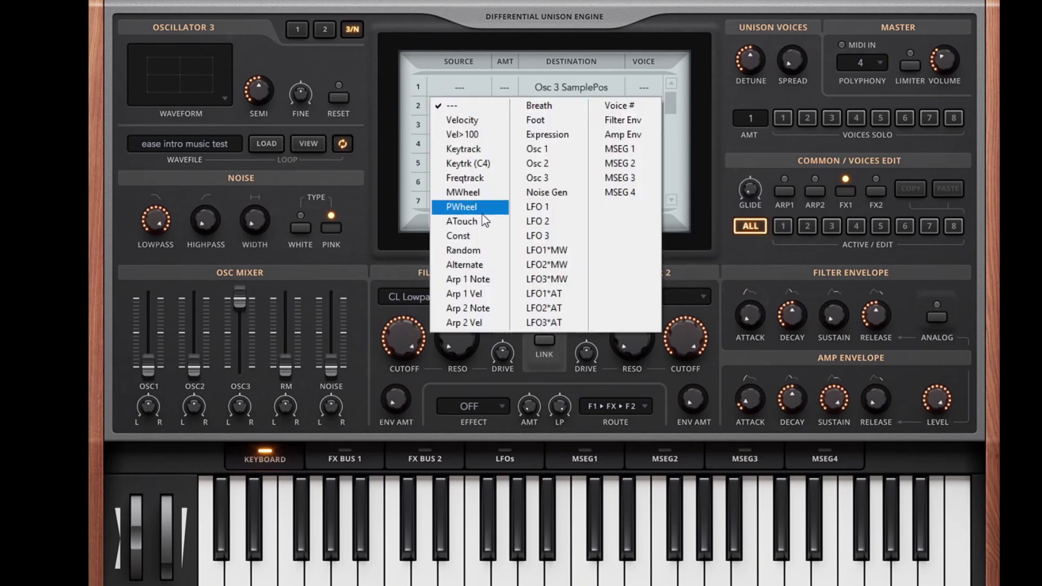
left_click(538, 206)
mouse_move(505, 88)
left_mouse_down()
mouse_move(515, 109)
mouse_move(513, 54)
mouse_move(513, 85)
left_mouse_up()
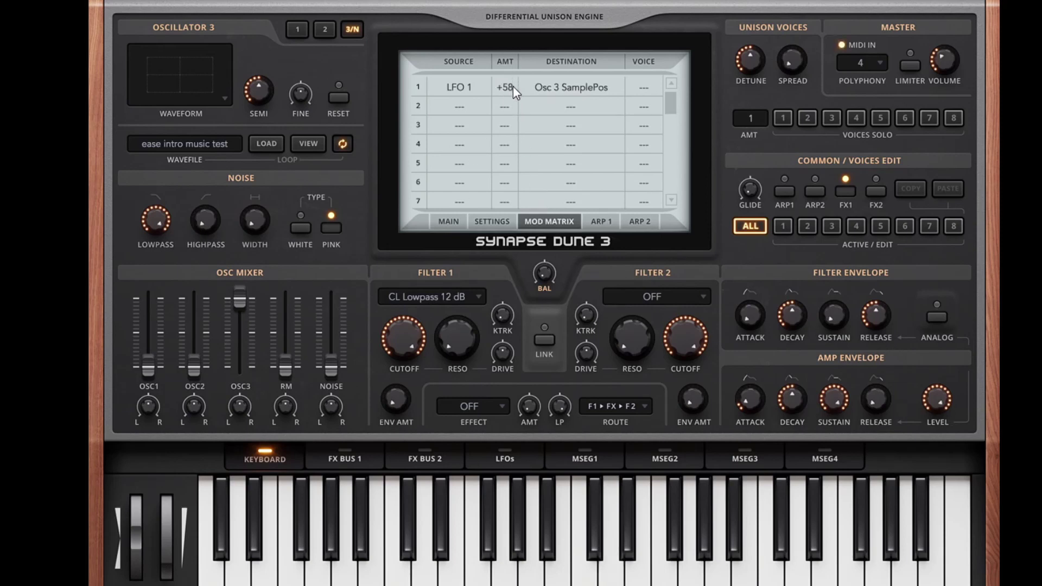
left_click(505, 459)
left_click_drag(168, 533, 166, 500)
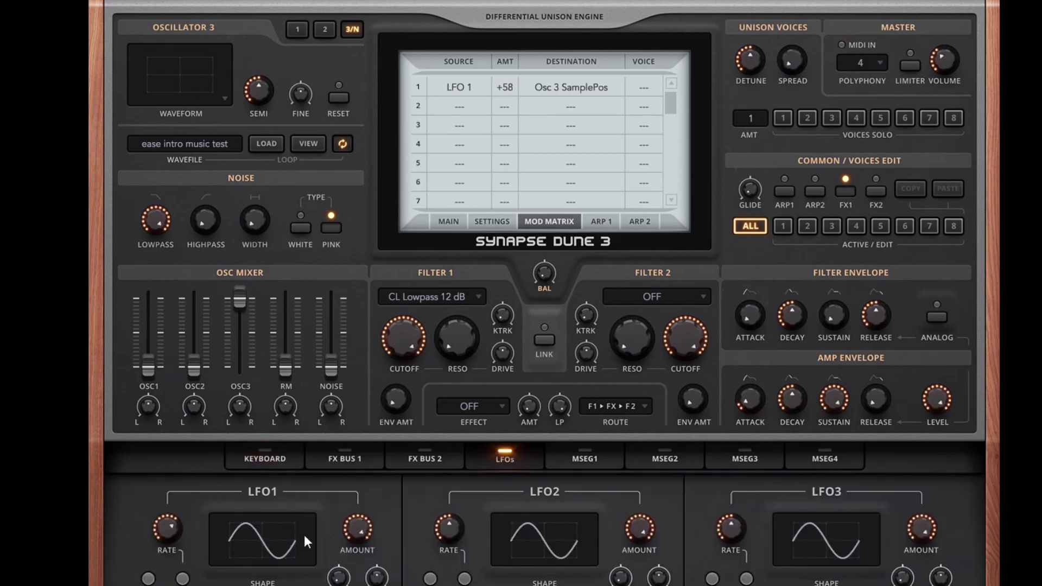
Step: Give LFO 1 the S+G shape and bring row 1's modulation amount down to +6
left_click(264, 537)
left_click(261, 473)
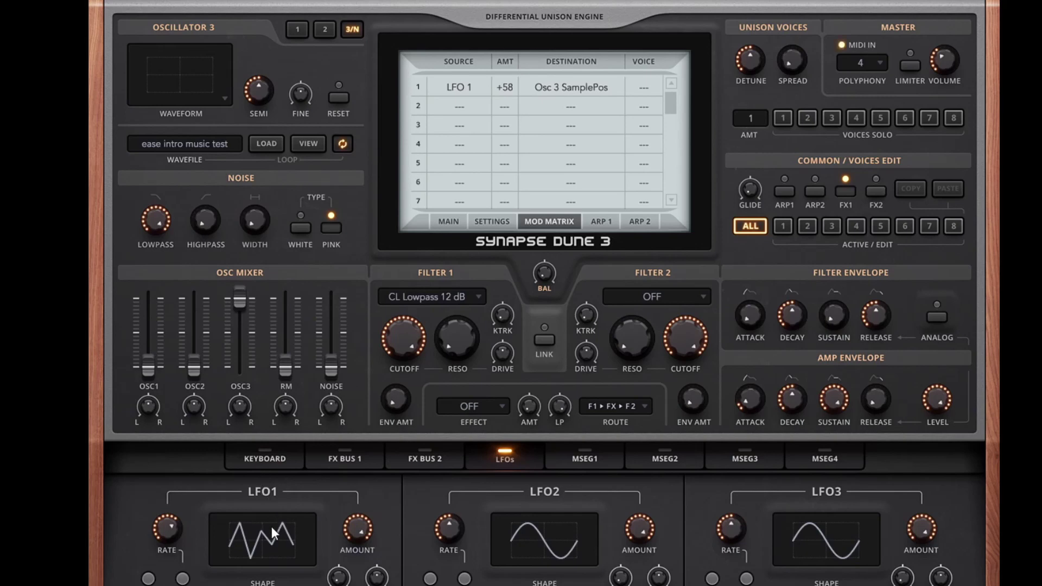
left_click_drag(507, 88, 514, 26)
left_click_drag(508, 104, 507, 158)
Step: Switch mod matrix row 1's source to Osc 1
left_click_drag(508, 89, 536, 52)
left_click(589, 458)
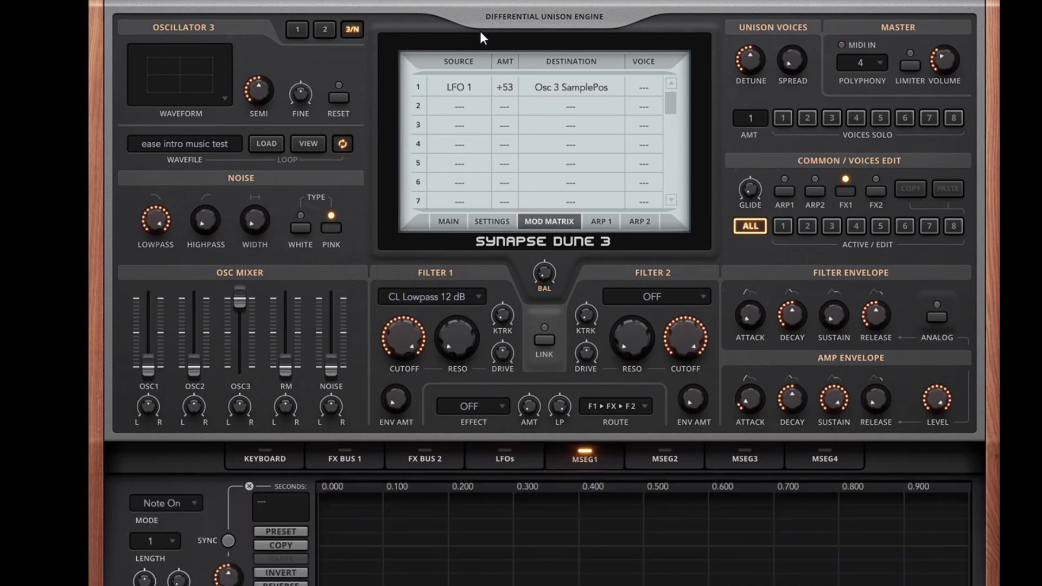
left_click(471, 88)
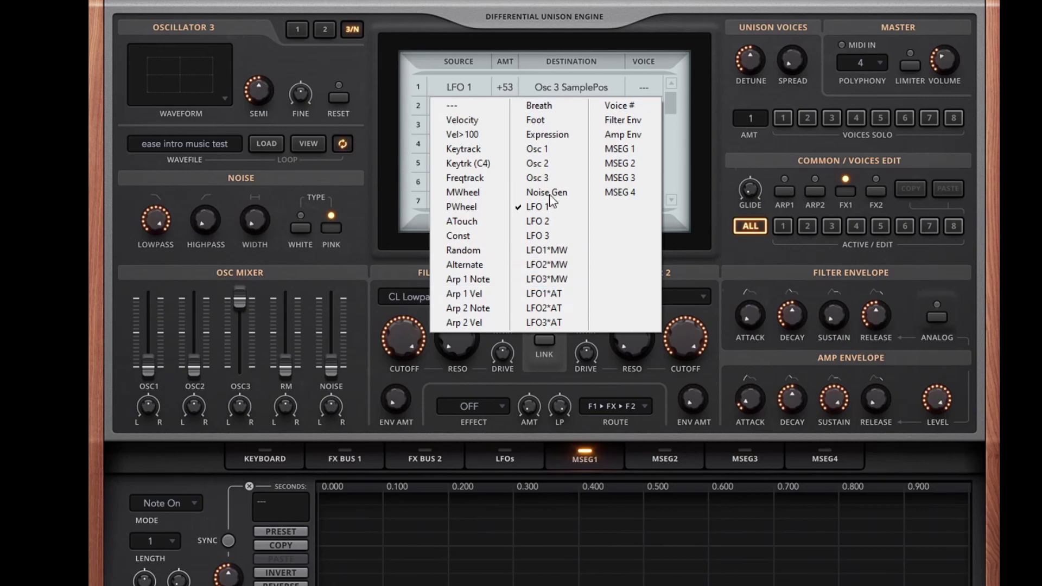
left_click(549, 152)
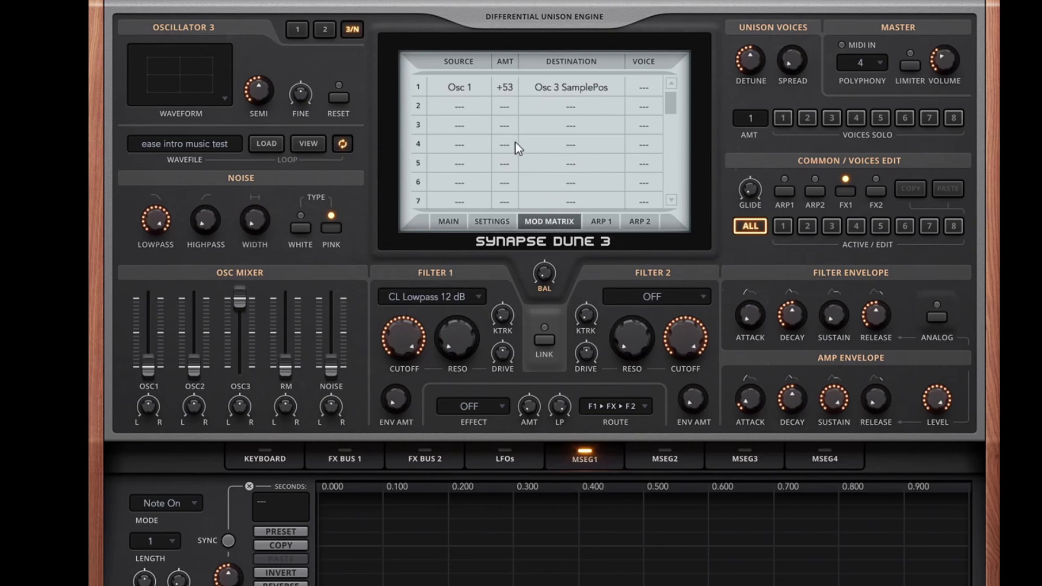
Step: Reset row 1's amount to 0 and set its destination to ---
scroll(514, 77, "up", 5)
left_click_drag(517, 144, 517, 123)
double_click(509, 86)
double_click(509, 96)
left_click(577, 93)
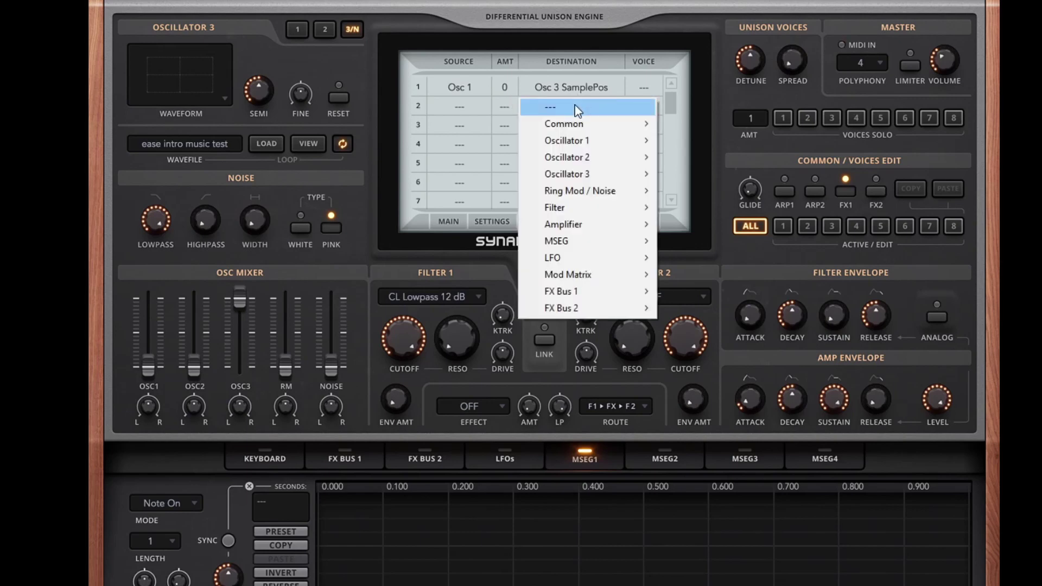
left_click(552, 108)
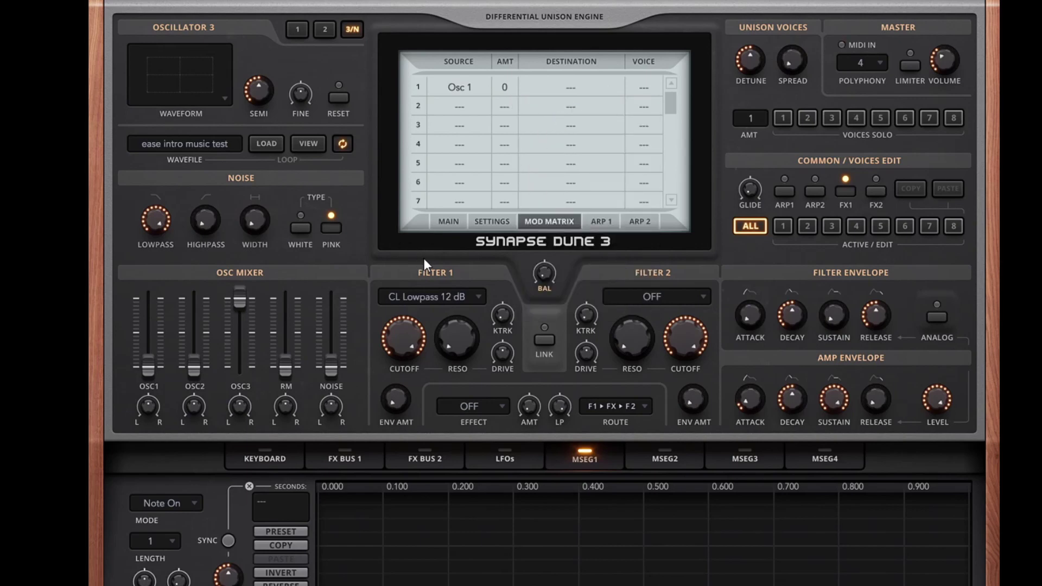
Step: Set Filter 1 to Comb Filter with about 30% cutoff, moderate resonance and +20% drive, then show the keyboard
left_click(444, 295)
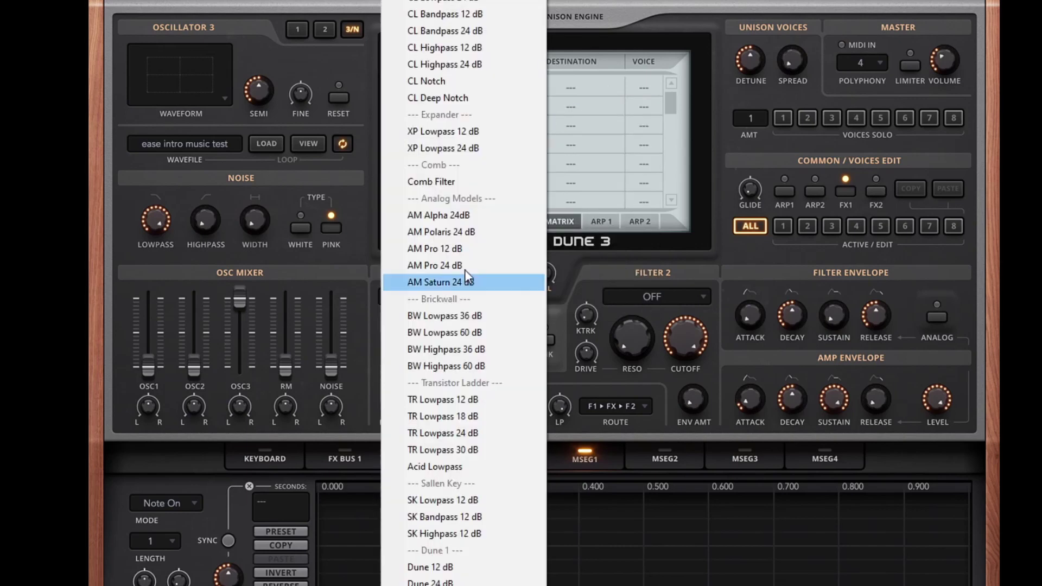
left_click(459, 182)
left_click_drag(403, 345, 406, 454)
mouse_move(451, 338)
left_click_drag(450, 338, 444, 210)
left_click_drag(413, 345, 389, 347)
left_click_drag(454, 353, 493, 395)
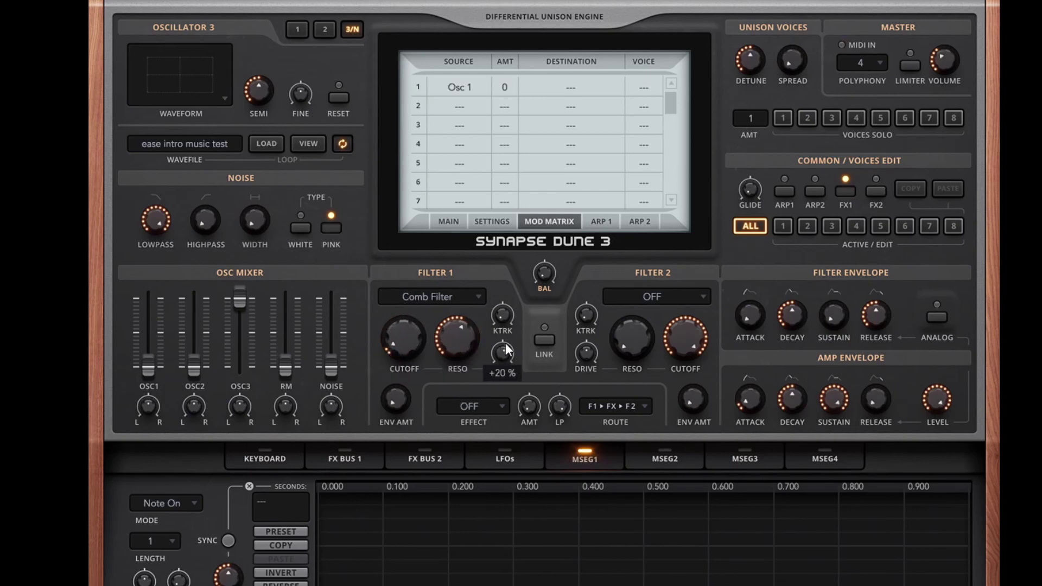
left_click_drag(404, 345, 407, 326)
left_click_drag(503, 353, 508, 351)
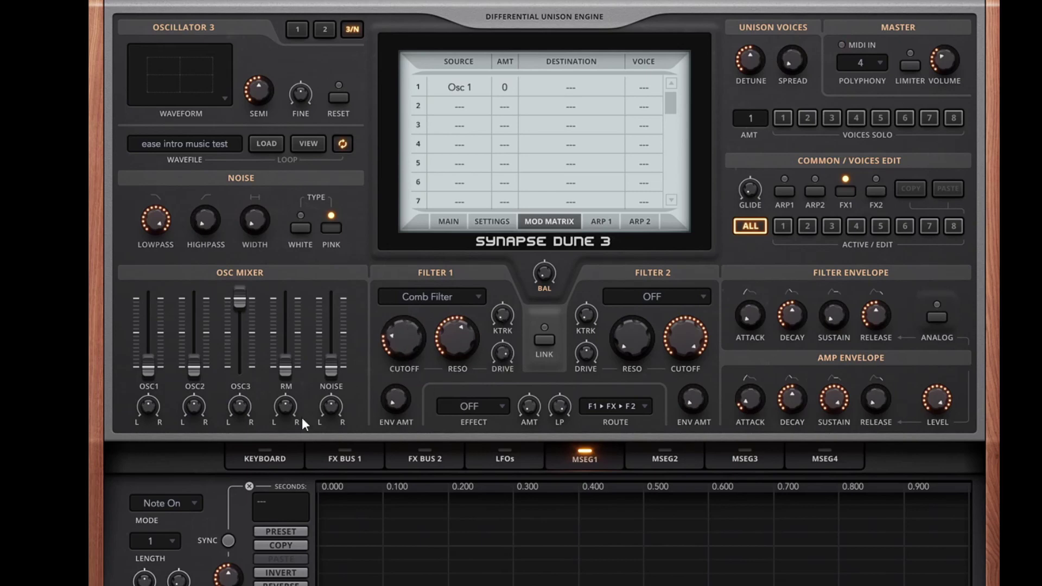
left_click(268, 464)
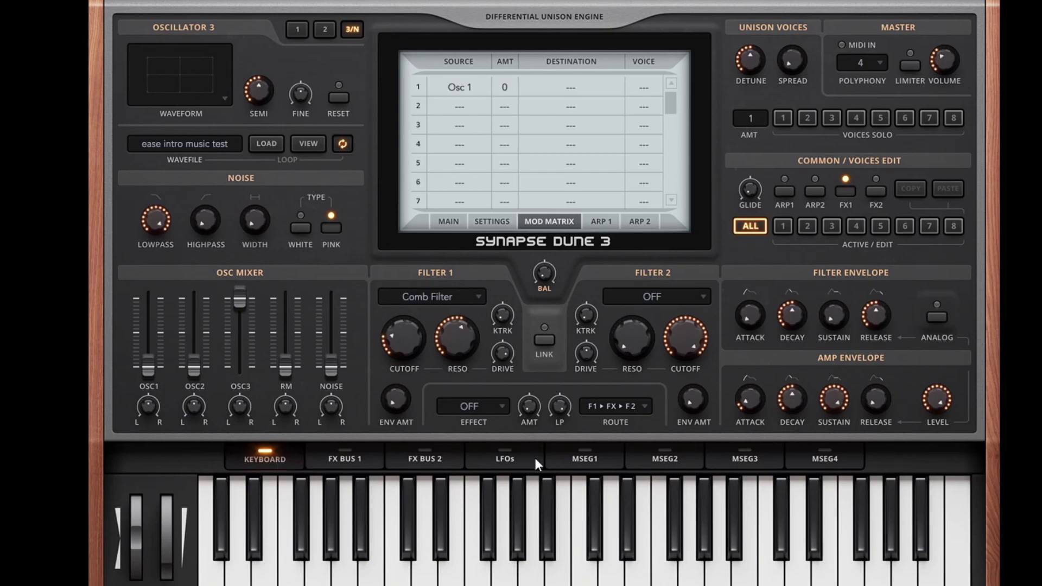
Step: In the FX Bus 1 chain, select the Large Hall reverb and switch it active
left_click(345, 459)
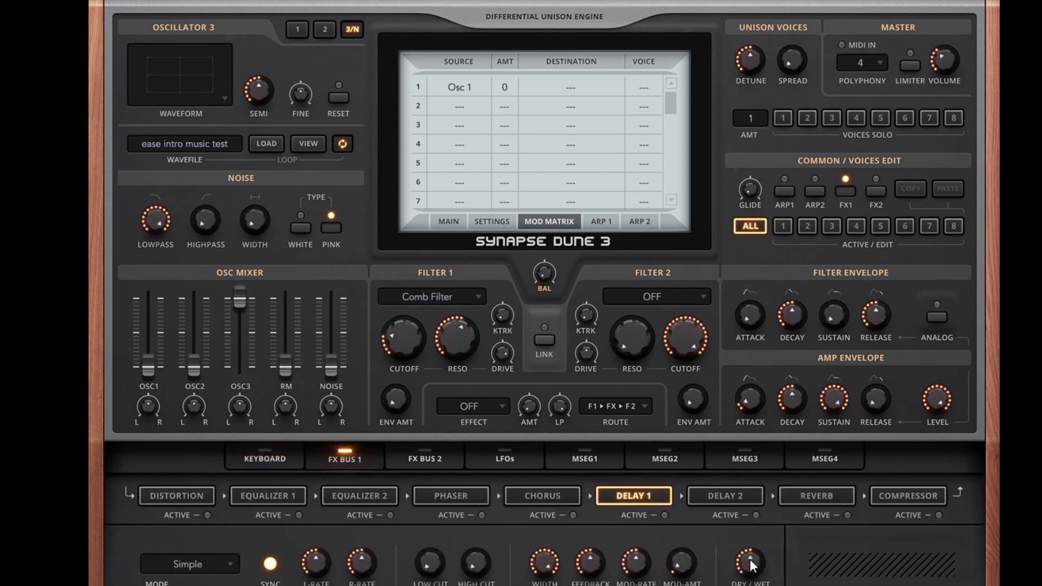
left_click(828, 494)
left_click(847, 516)
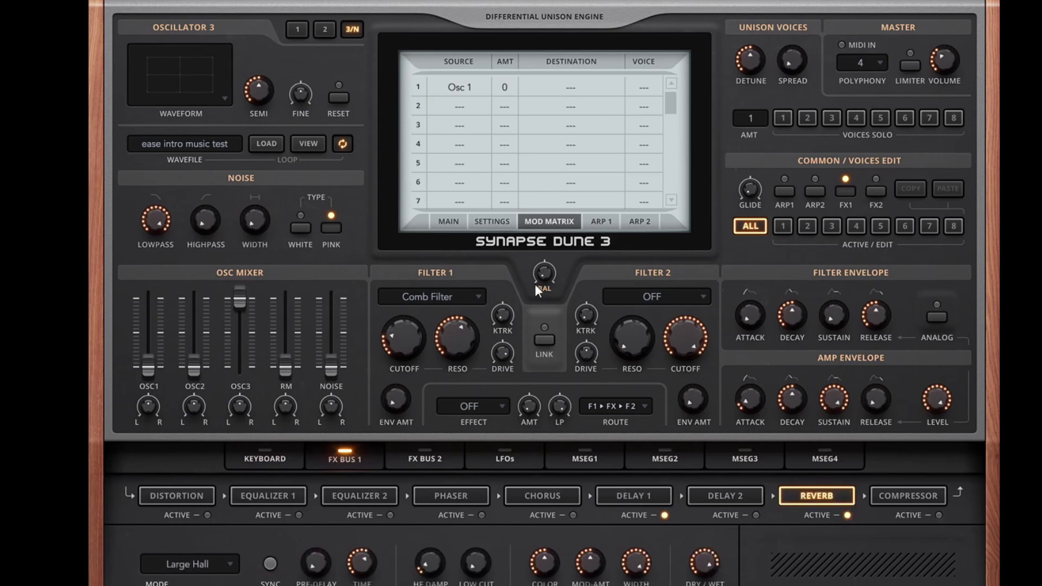
Step: Inspect the loaded sample's waveform, then select the FX Bus 1 phaser and switch it on
left_click(303, 142)
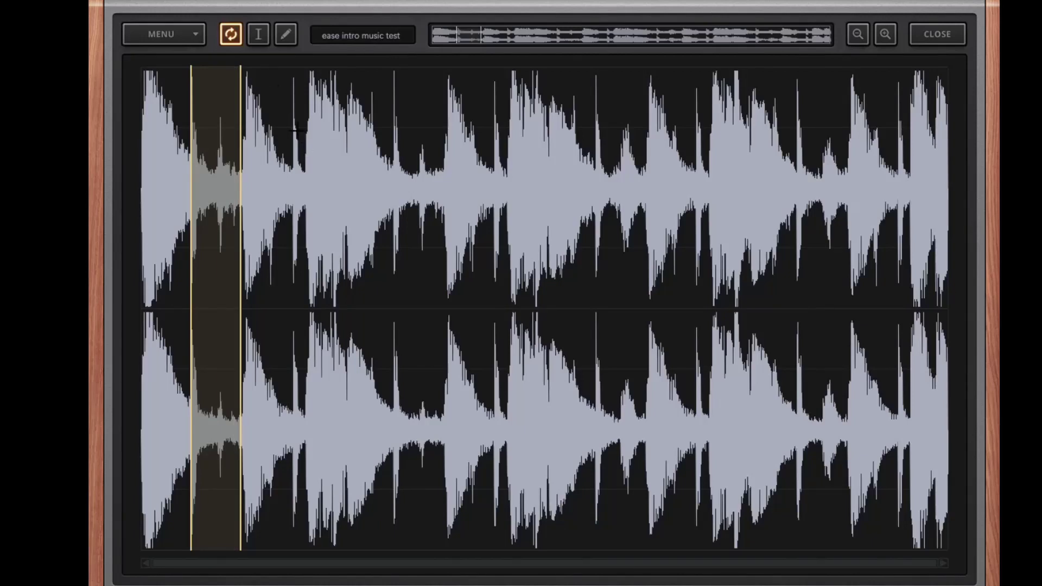
key("Escape")
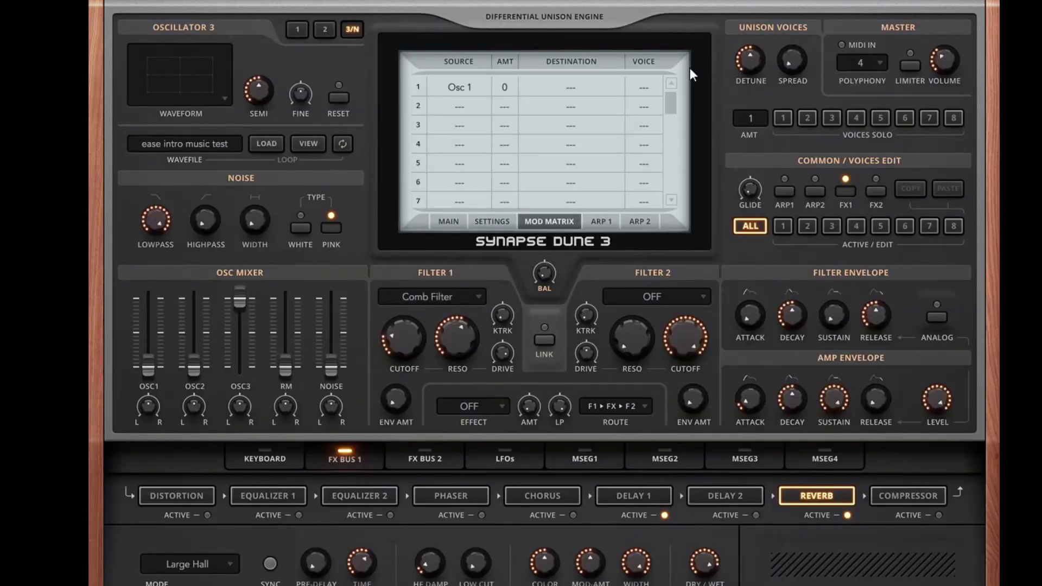
mouse_move(705, 556)
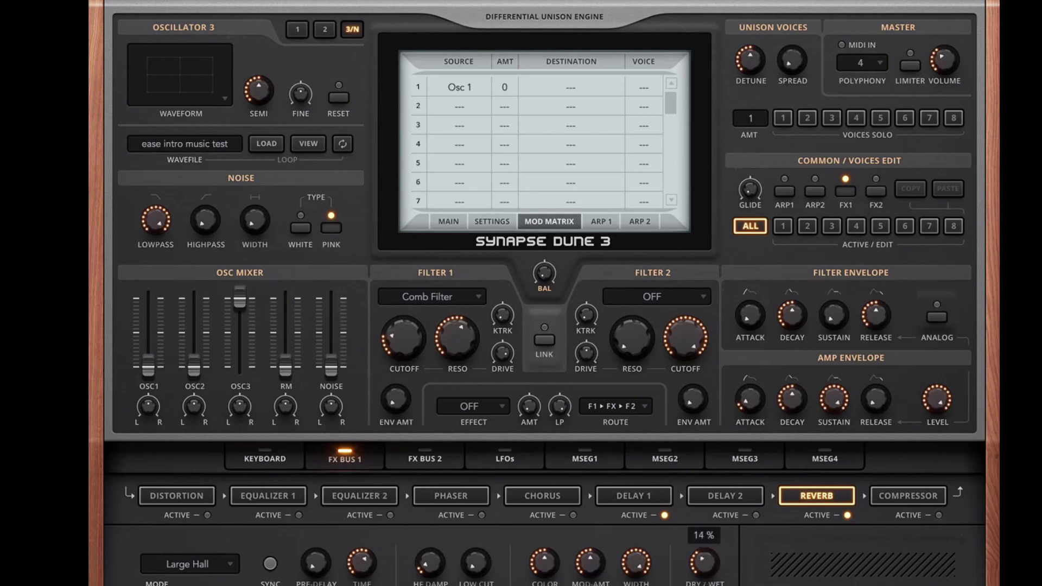
left_click(431, 496)
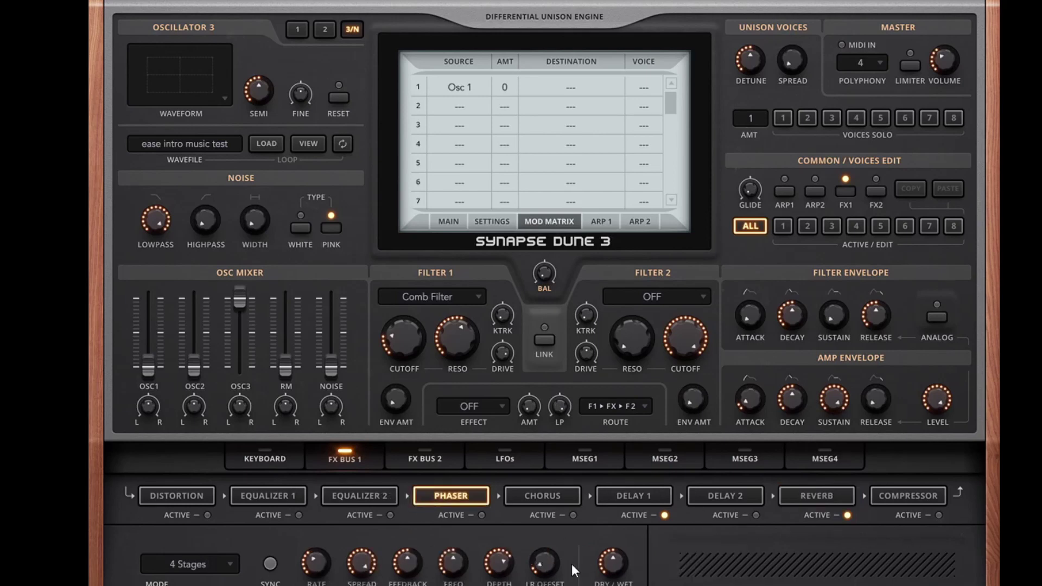
left_click(481, 515)
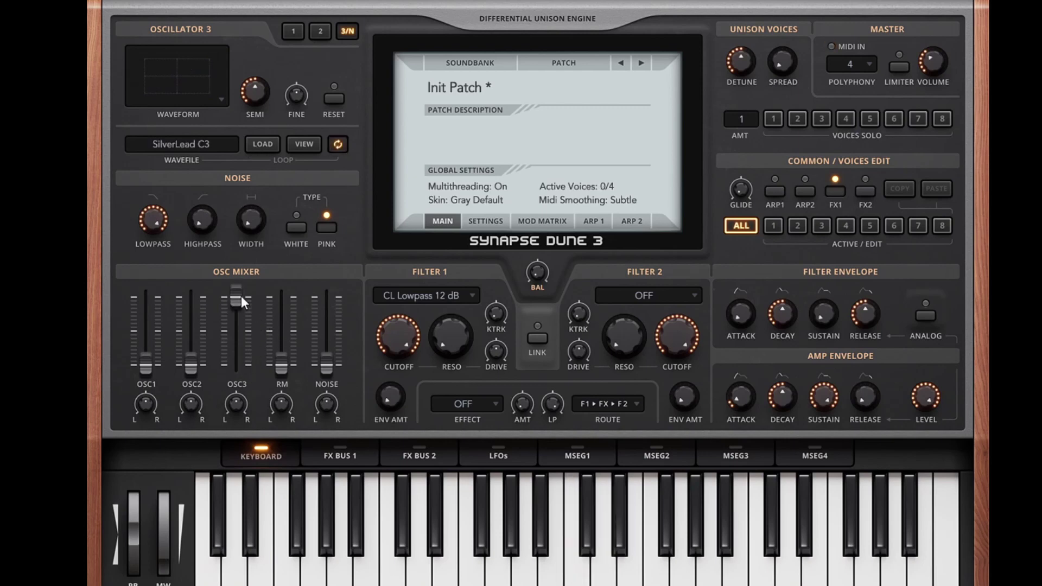
Step: Raise OSC1 to full level, sweep the Filter 1 cutoff, and view the SilverLead C3 waveform
left_click_drag(145, 364, 151, 293)
left_click_drag(390, 332, 366, 210)
left_click(304, 145)
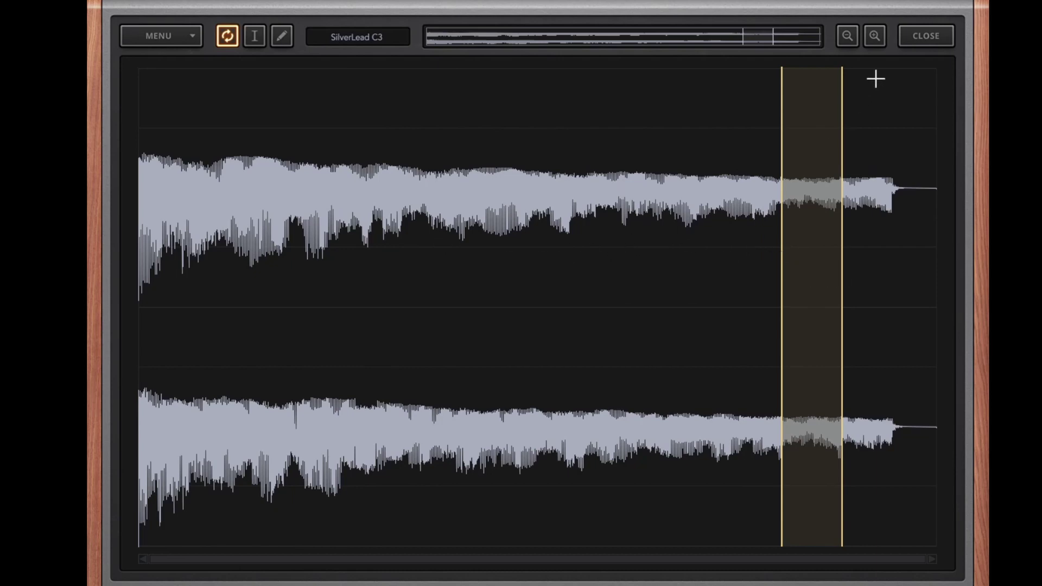
Step: Close the editor, retune oscillator 3 with Semi and Fine, and set oscillator 1 to about half level
left_click(925, 36)
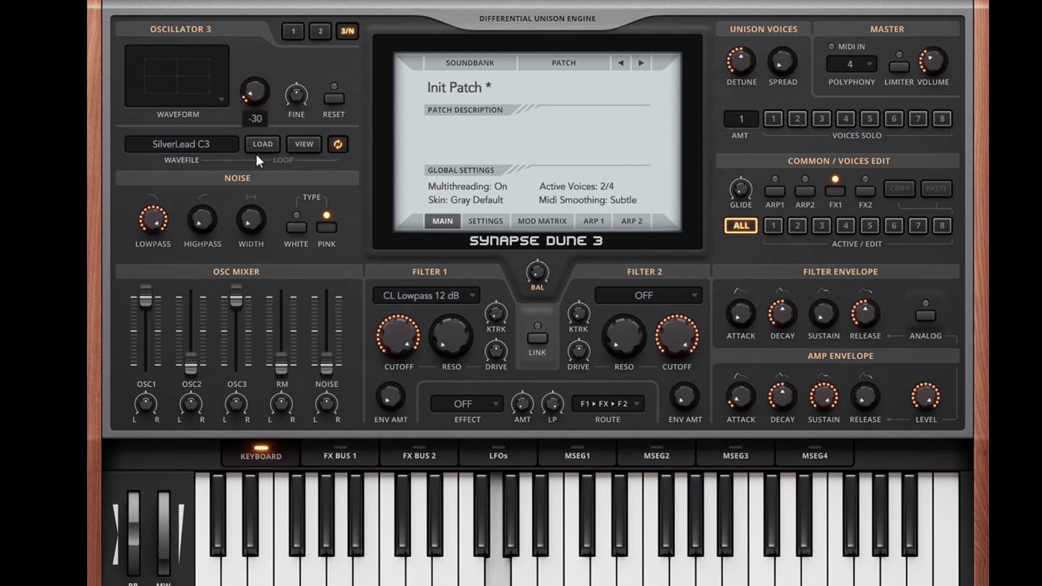
left_click_drag(146, 297, 152, 390)
left_click_drag(256, 89, 235, 25)
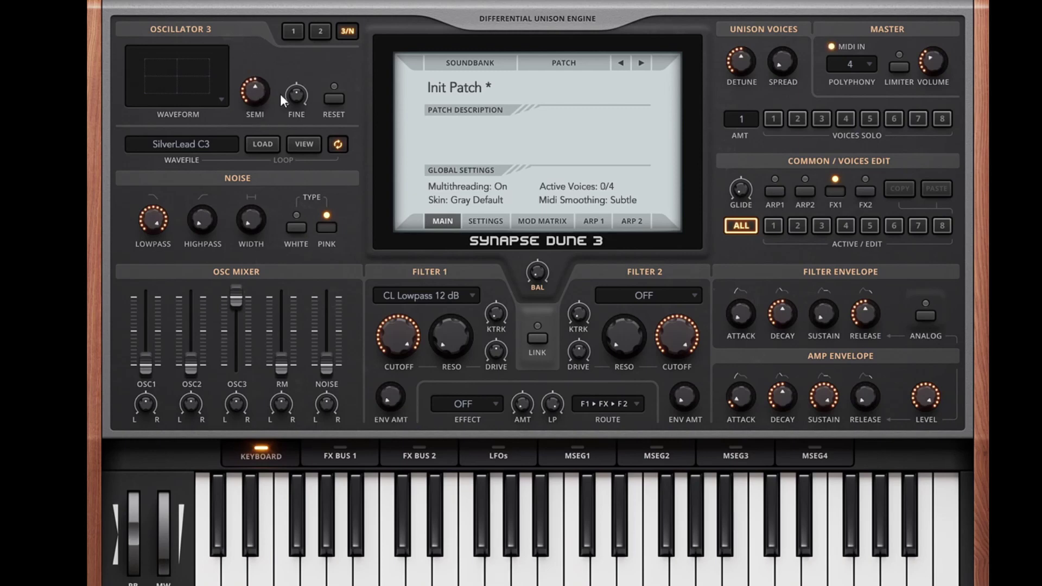
left_click_drag(296, 97, 297, 68)
left_click_drag(151, 348, 194, 264)
Step: Raise Filter 1 resonance and lower its cutoff to 53%
left_click(292, 33)
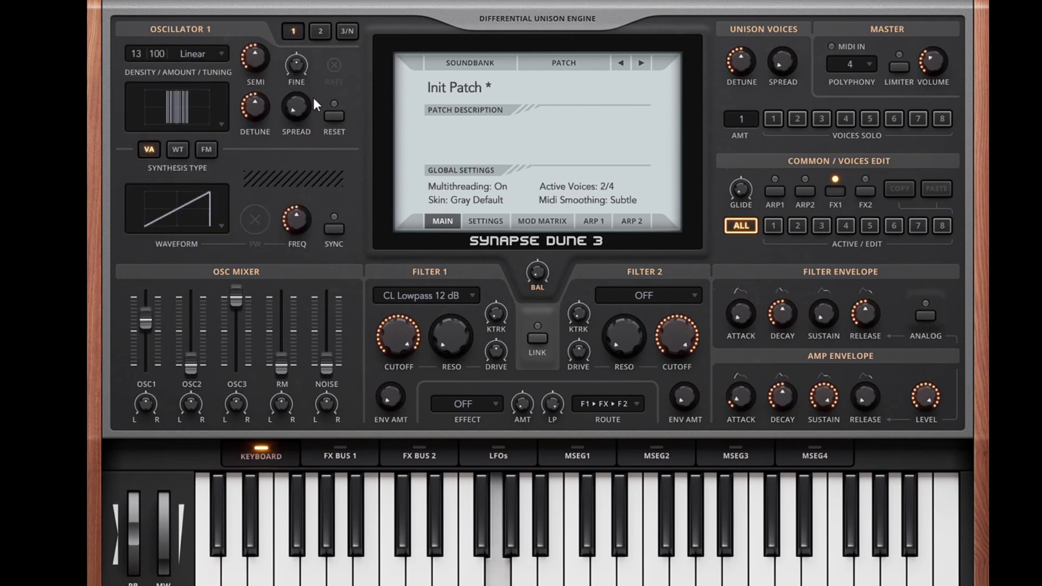
left_click(345, 32)
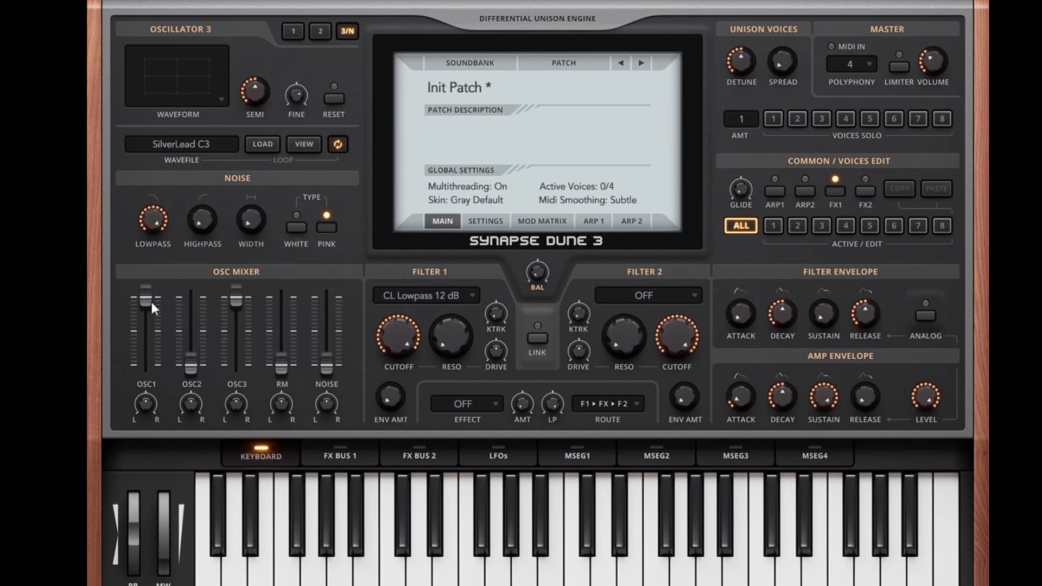
left_click_drag(438, 337, 457, 261)
left_click_drag(408, 360, 408, 403)
Step: Review the delay and reverb settings in the FX Bus 1 chain
left_click(350, 457)
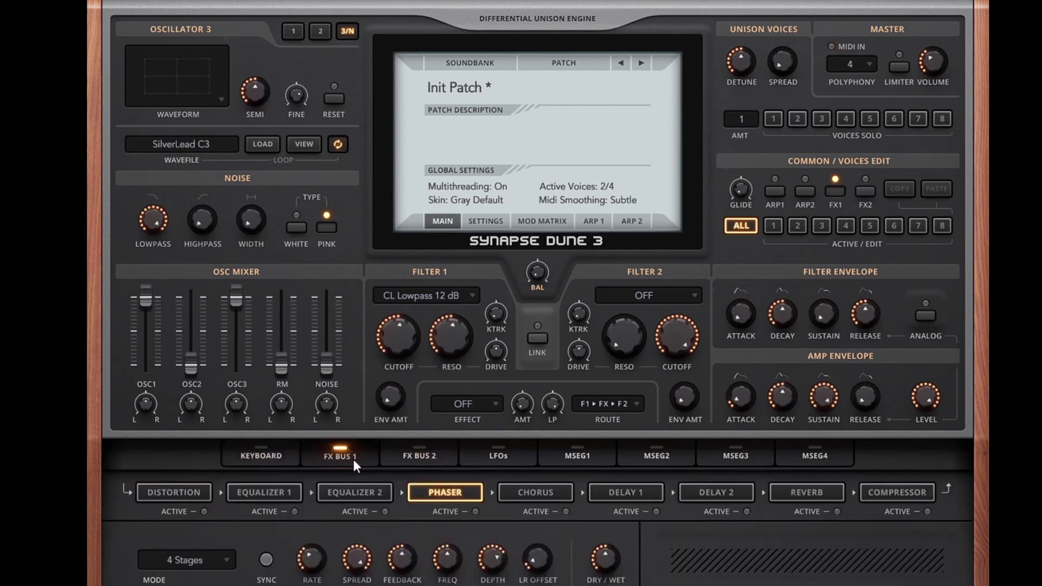
left_click(626, 493)
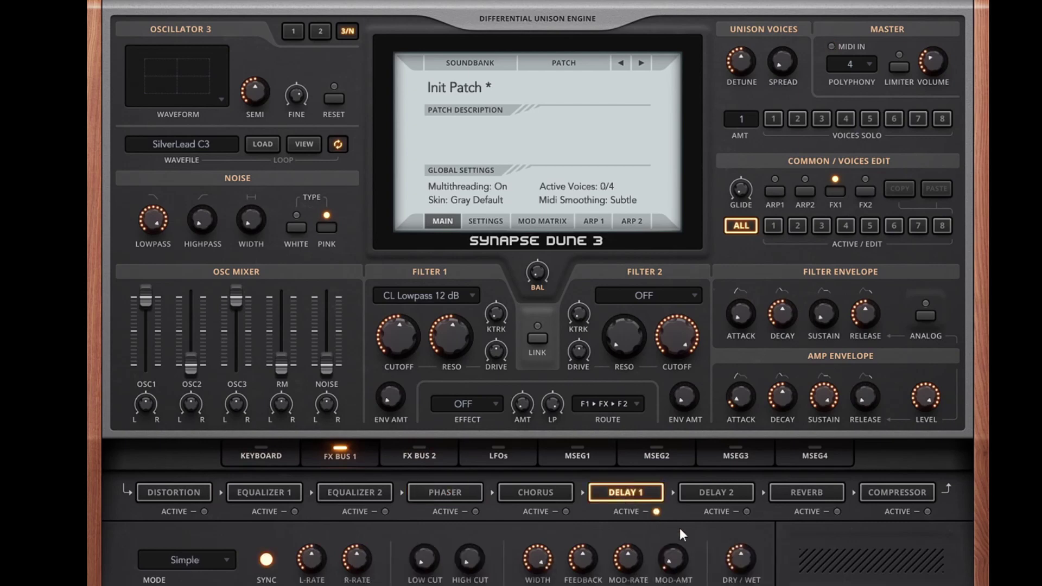
left_click(816, 494)
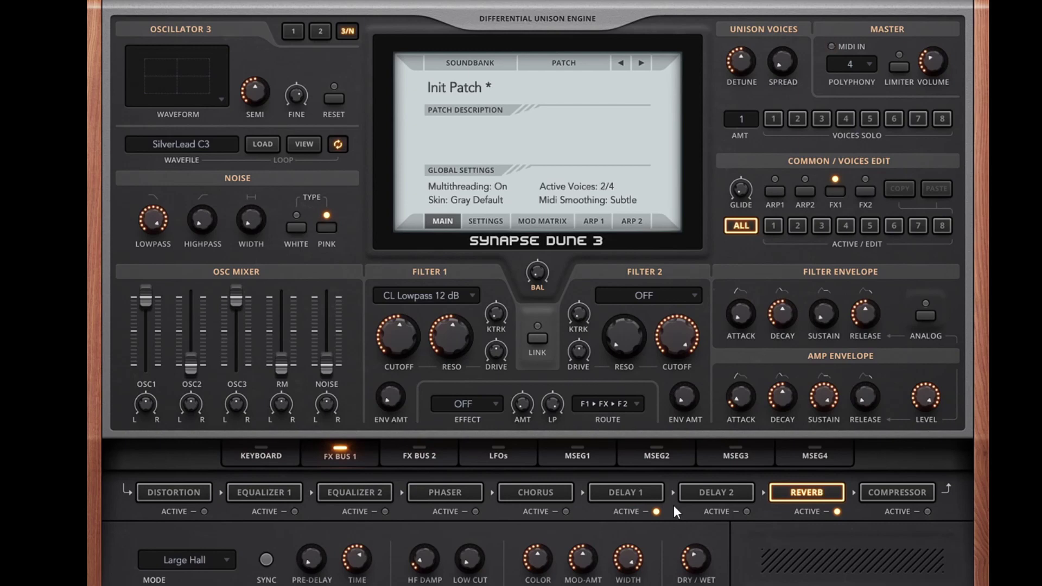
Step: Open up the Filter 1 cutoff and envelope amount, and set its effect to Phaser
left_click_drag(389, 358, 405, 300)
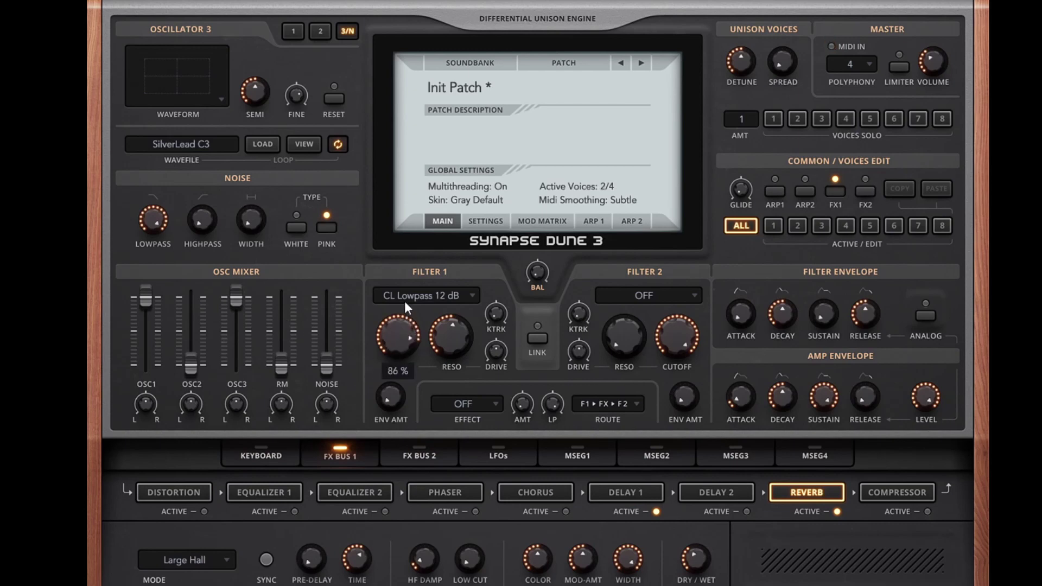
left_click_drag(388, 402, 379, 388)
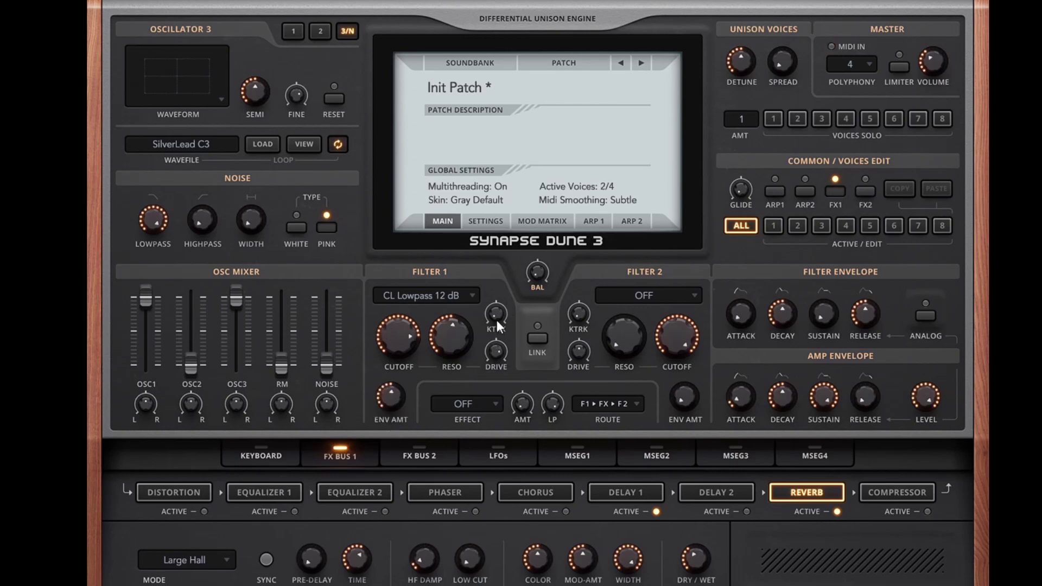
left_click(463, 404)
left_click(451, 342)
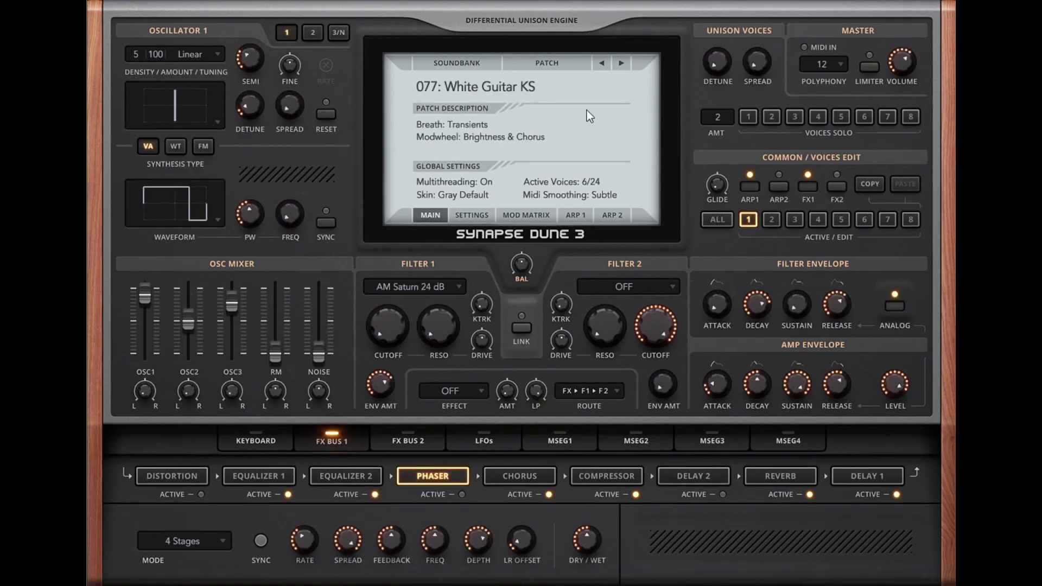
Step: Step to preset 078: Your Dreams KS, push the mod wheel fully up, and show oscillator 3
left_click(621, 63)
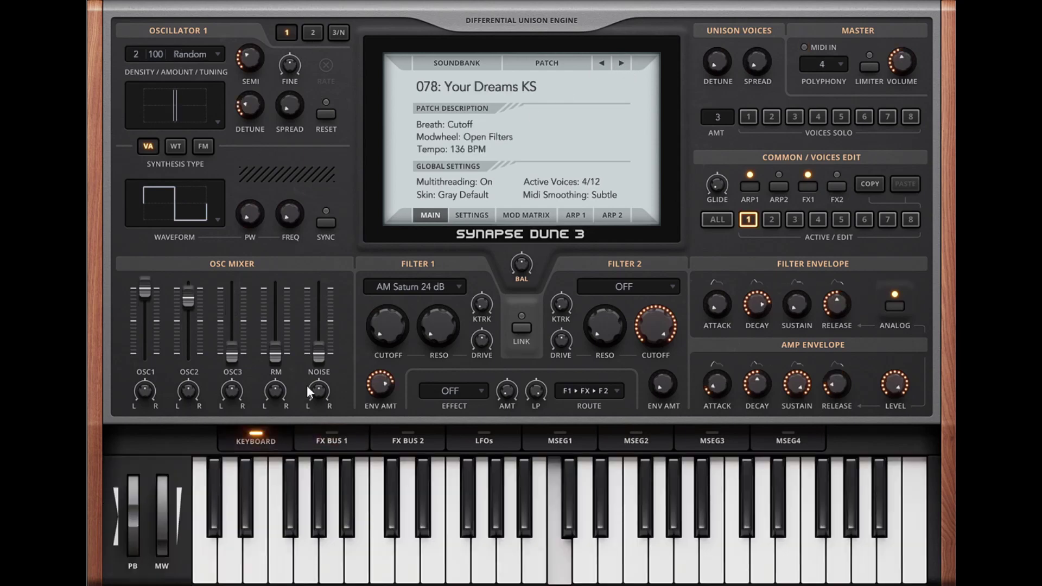
left_click_drag(161, 541, 176, 356)
left_click(338, 33)
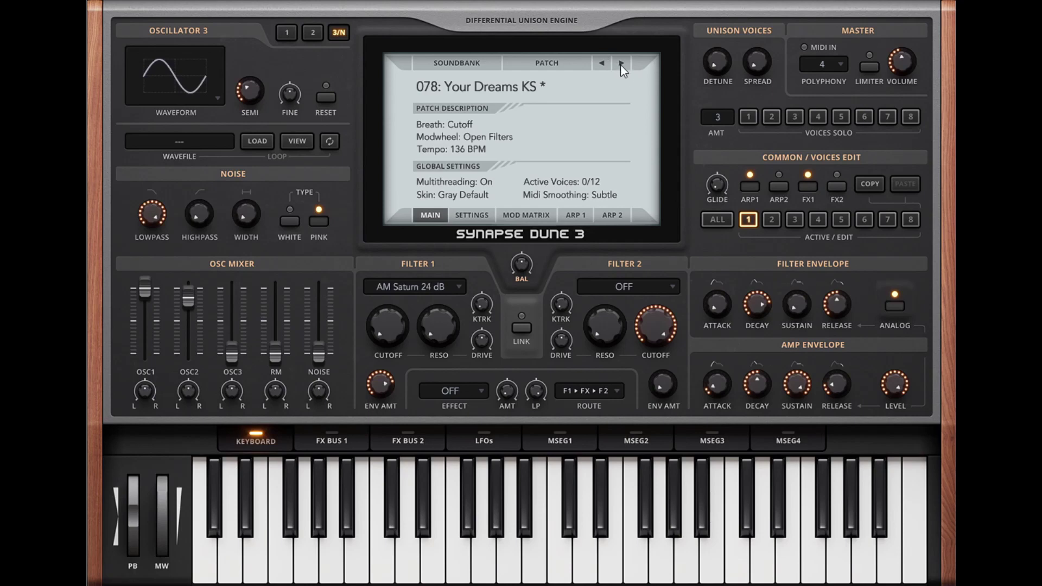